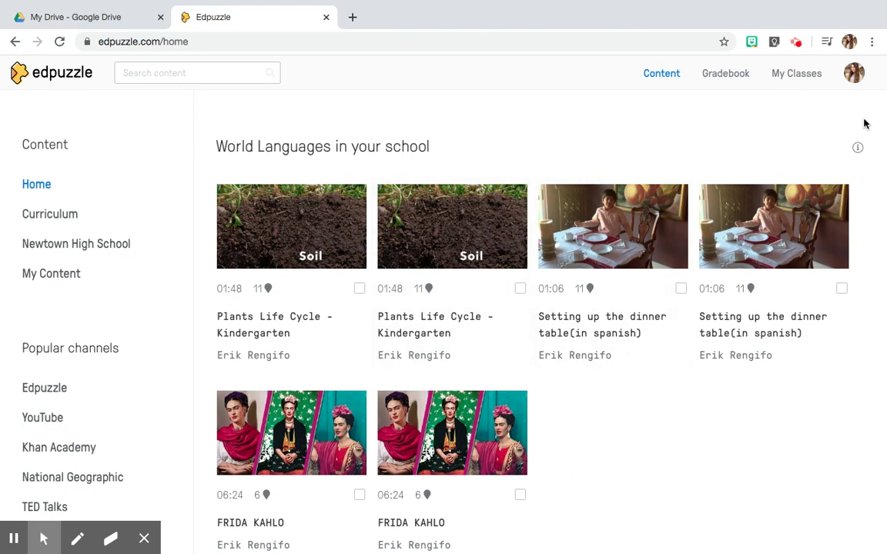
# - Open the list of classes and look at the options for adding a new class
pyautogui.click(786, 81)
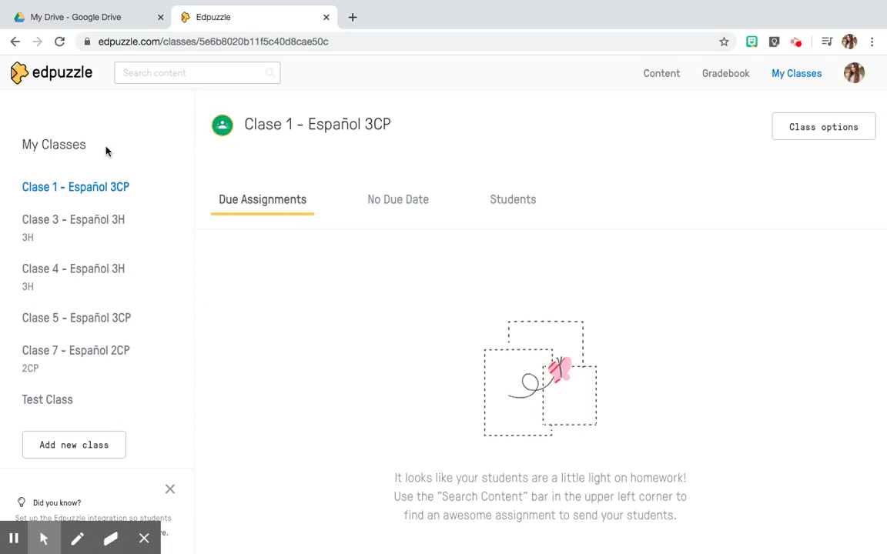
pyautogui.scroll(-2, 121, 249)
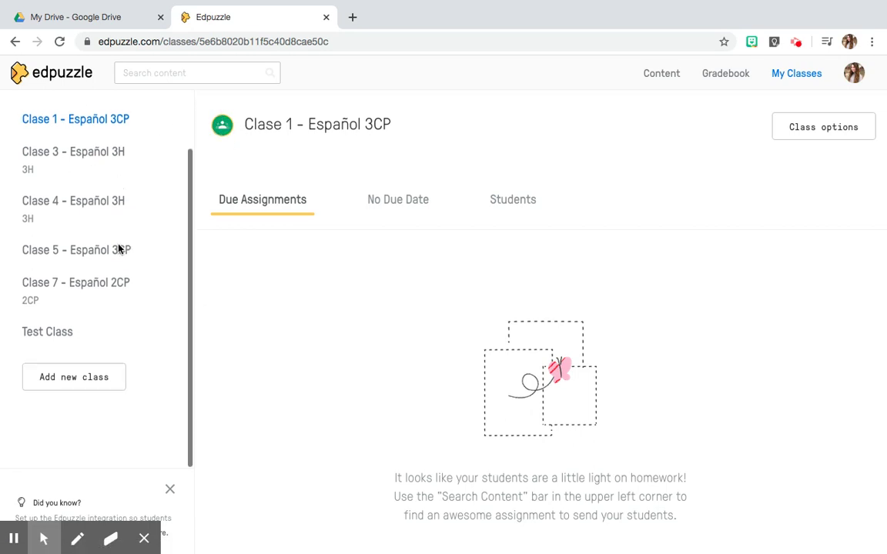
pyautogui.click(101, 388)
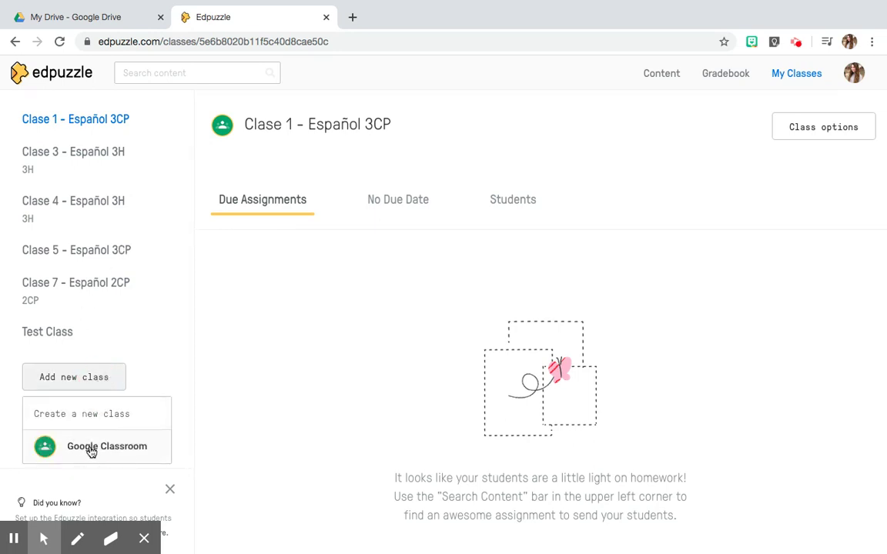
pyautogui.click(85, 382)
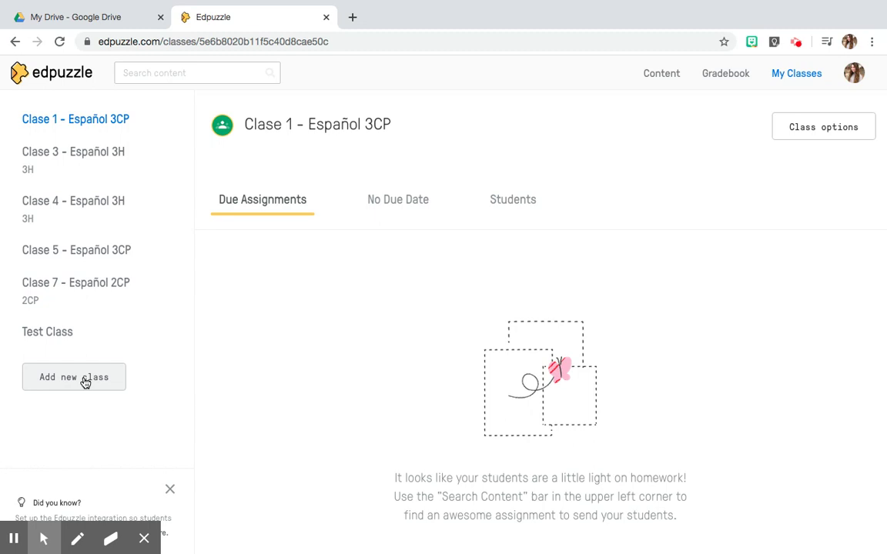
pyautogui.scroll(2, 85, 383)
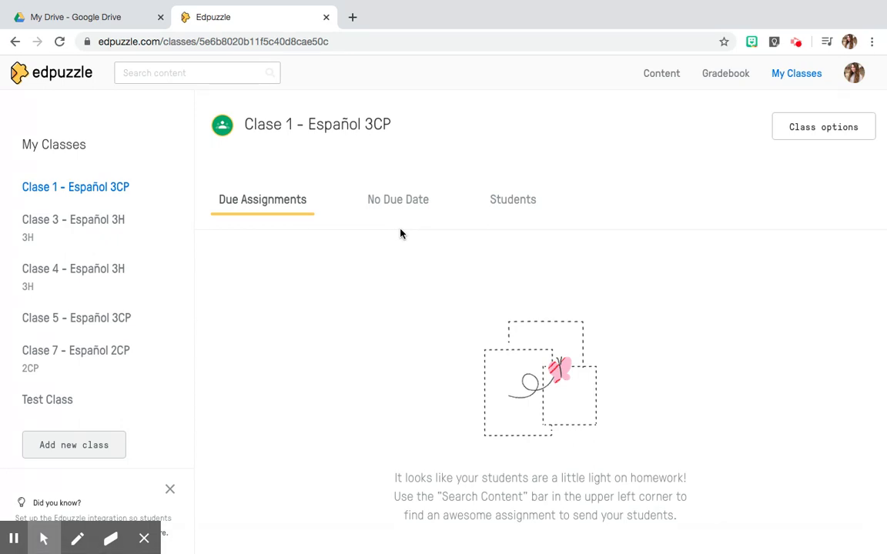
pyautogui.click(11, 542)
pyautogui.click(10, 539)
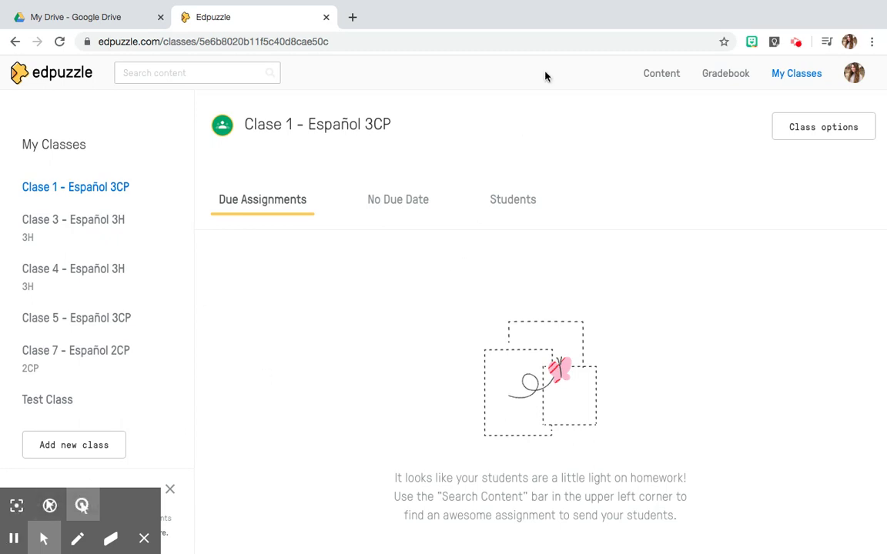
# - Open the YouTube channel in the content library, search it for "señor jordan" and look through the results
pyautogui.click(658, 83)
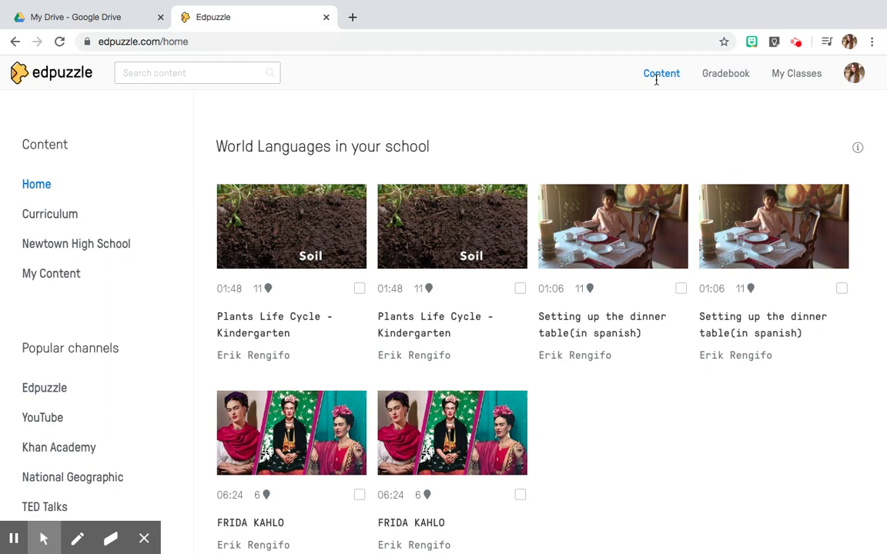
pyautogui.click(44, 418)
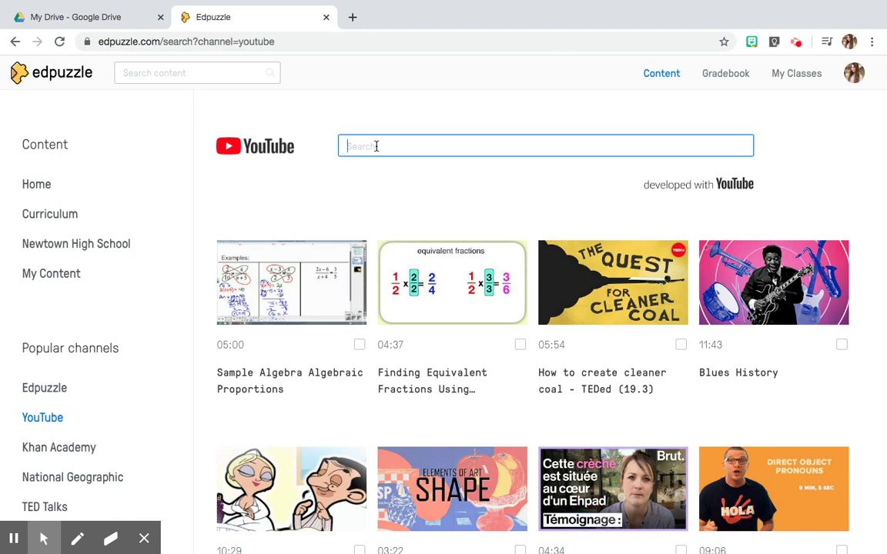
pyautogui.write('señor jordan')
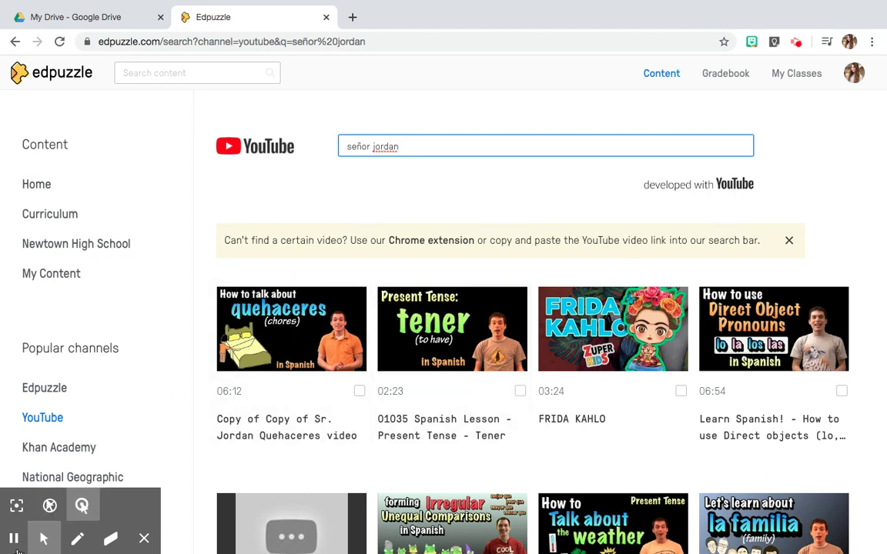
pyautogui.click(11, 542)
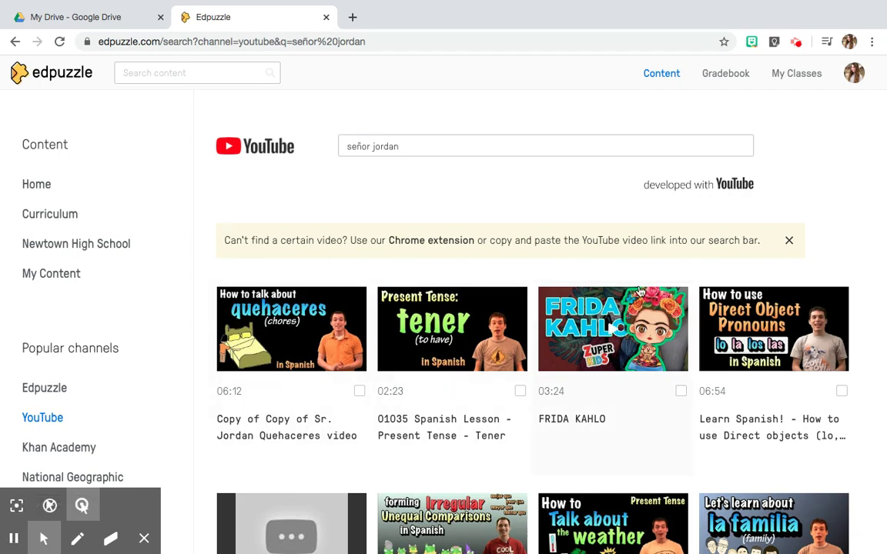
pyautogui.scroll(-5, 501, 385)
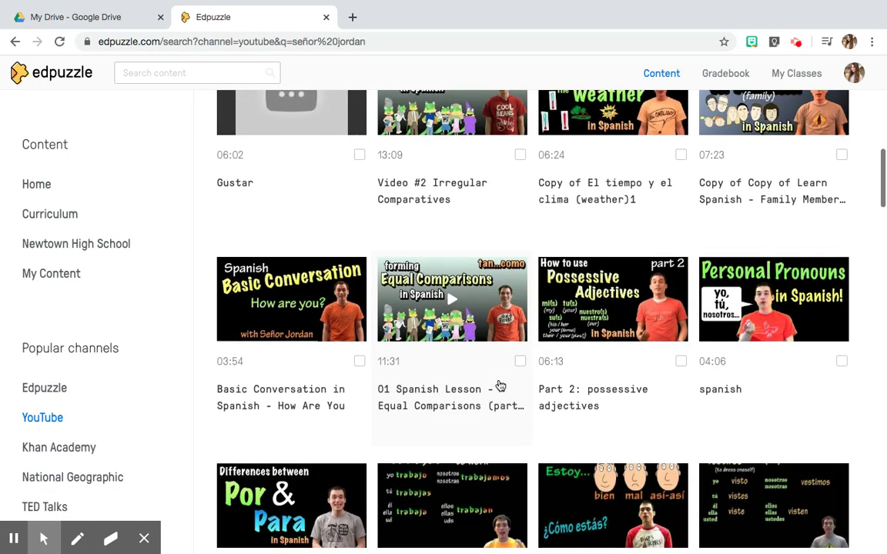
pyautogui.scroll(6, 499, 386)
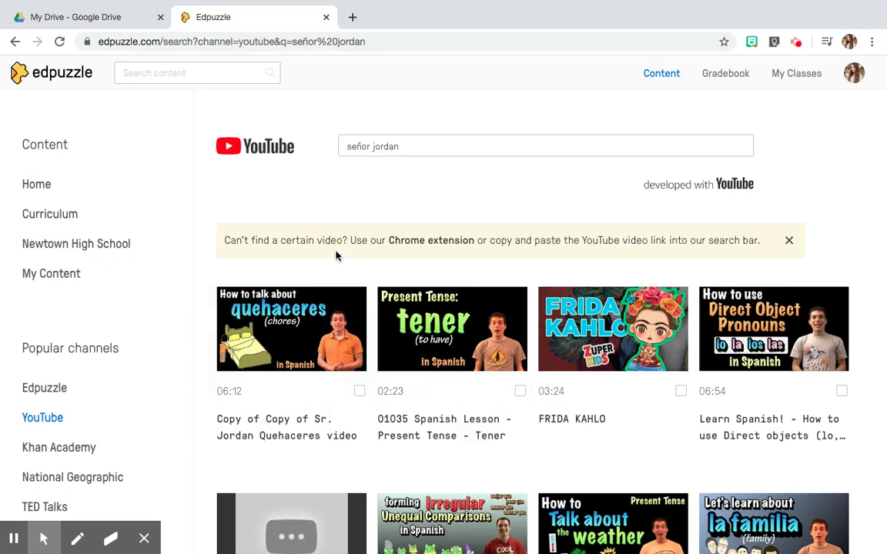
# - Switch to the YouTube window, open "How to use the Present Subjunctive with WEIRDOS (short summary)" and copy its video link
pyautogui.hotkey('ctrl', 'Right')
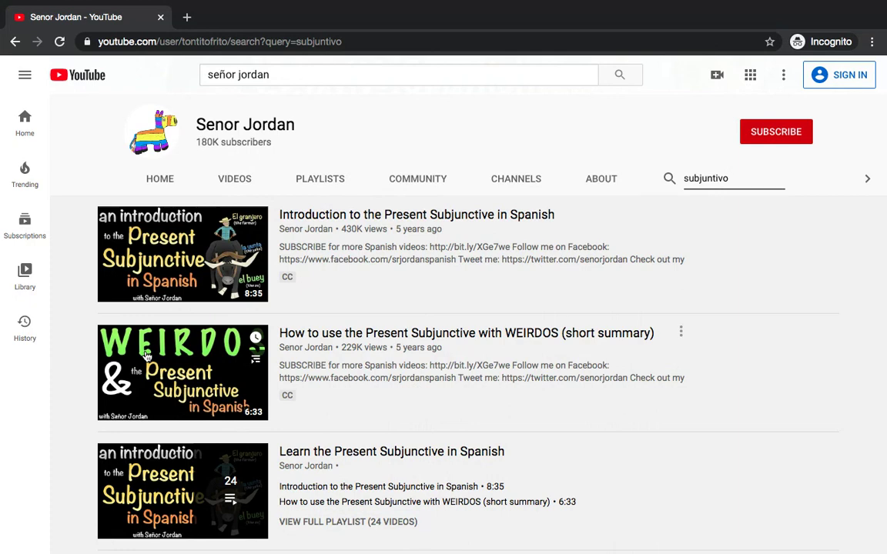
pyautogui.click(361, 337)
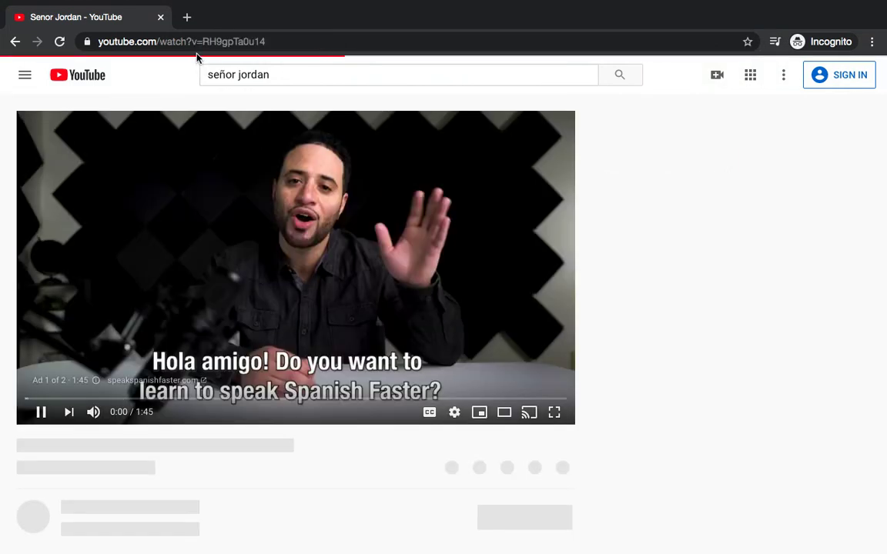
pyautogui.click(194, 43)
pyautogui.hotkey('ctrl', 'c')
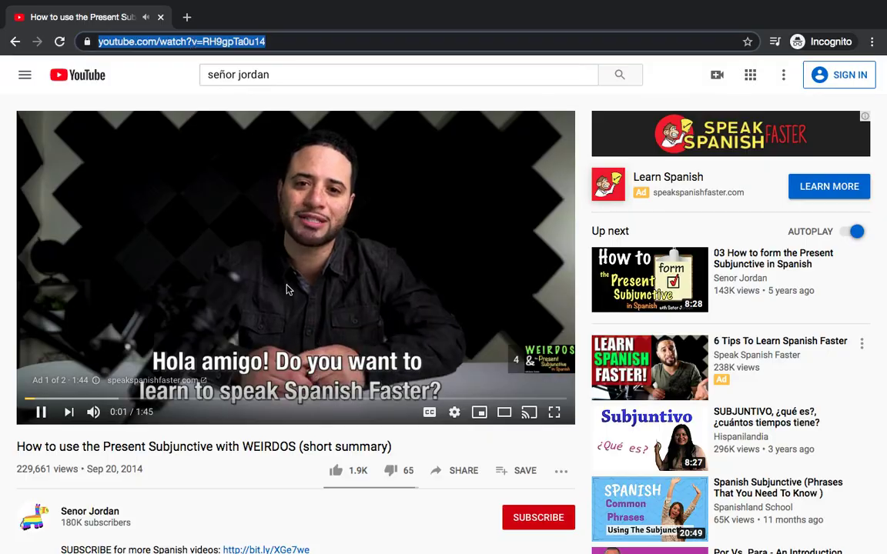
# - Return to Edpuzzle and load the video into the editor by replacing the "señor jordan" search with the copied link
pyautogui.hotkey('ctrl', 'Left')
pyautogui.tripleClick(430, 142)
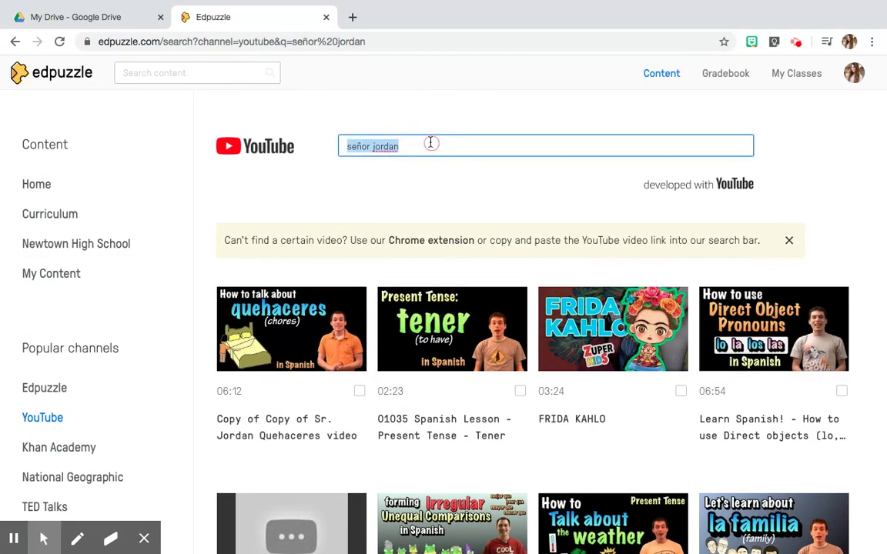
pyautogui.hotkey('ctrl', 'v')
pyautogui.press('Return')
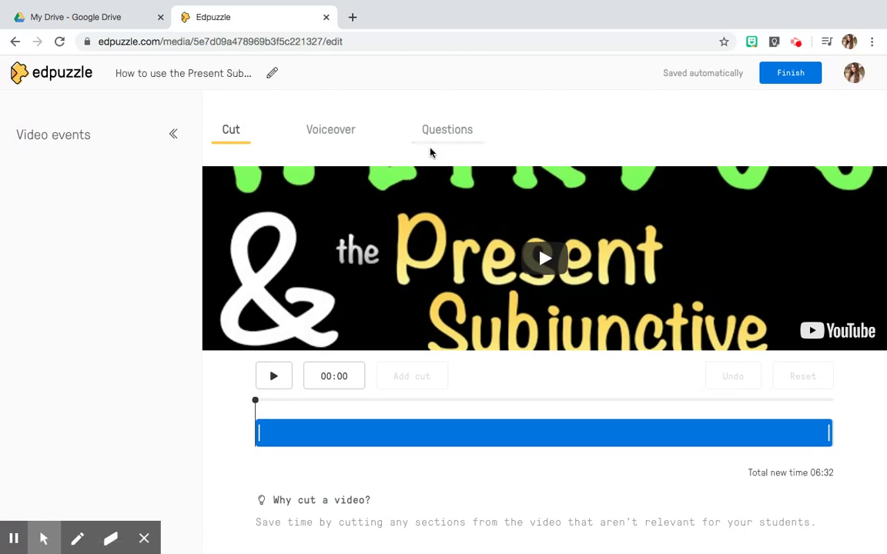
# - Look over the video's cutting and voiceover tools and open the question editor
pyautogui.scroll(-1, 620, 260)
pyautogui.moveTo(331, 543)
pyautogui.click(331, 135)
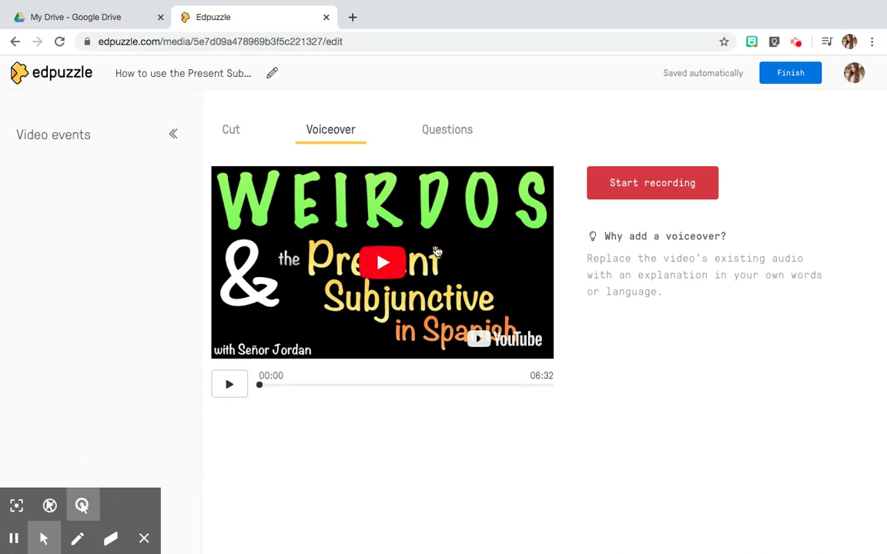
pyautogui.click(439, 132)
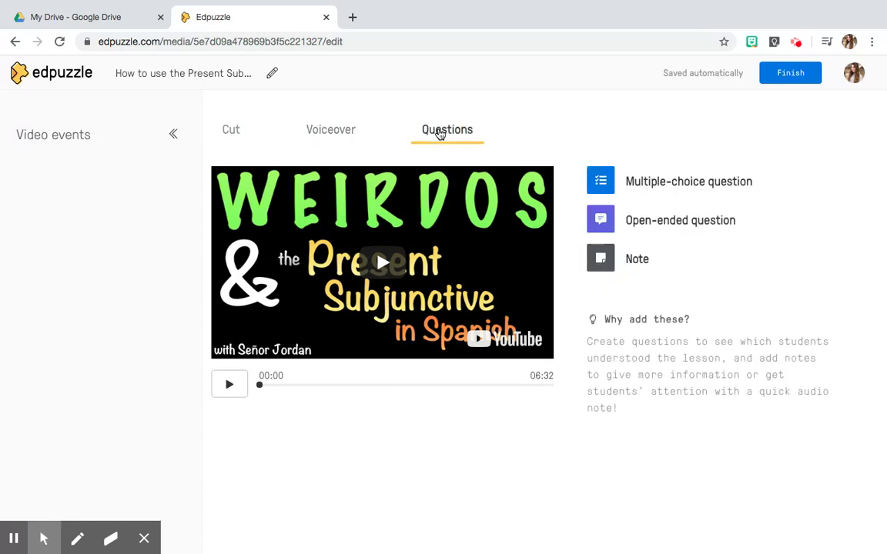
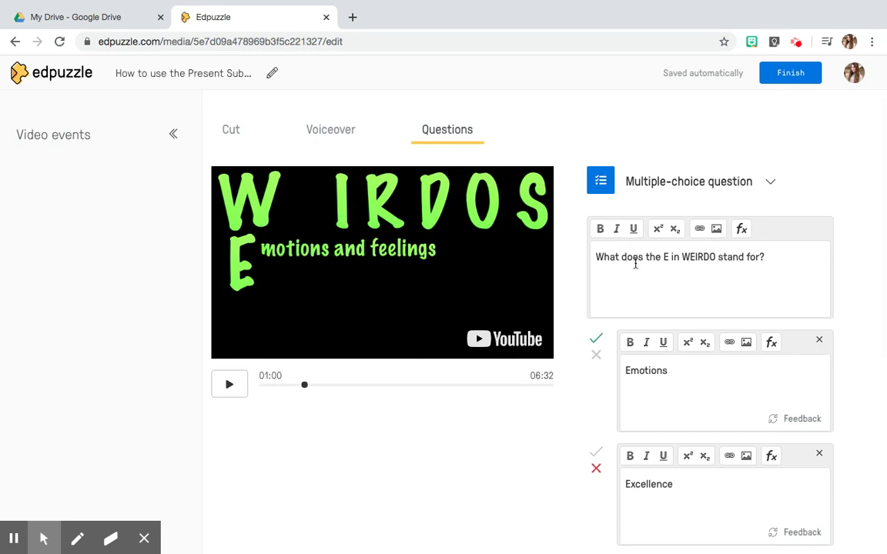
# - Add the feedback "Close, but actually eggs would deal with a breakfast question." to the Eggs answer and save the multiple-choice question
pyautogui.scroll(-4, 636, 264)
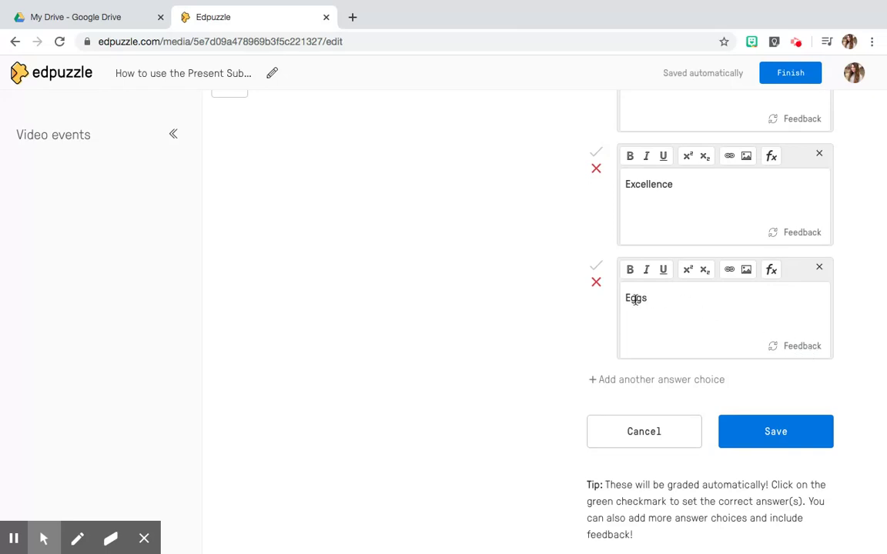
pyautogui.click(809, 349)
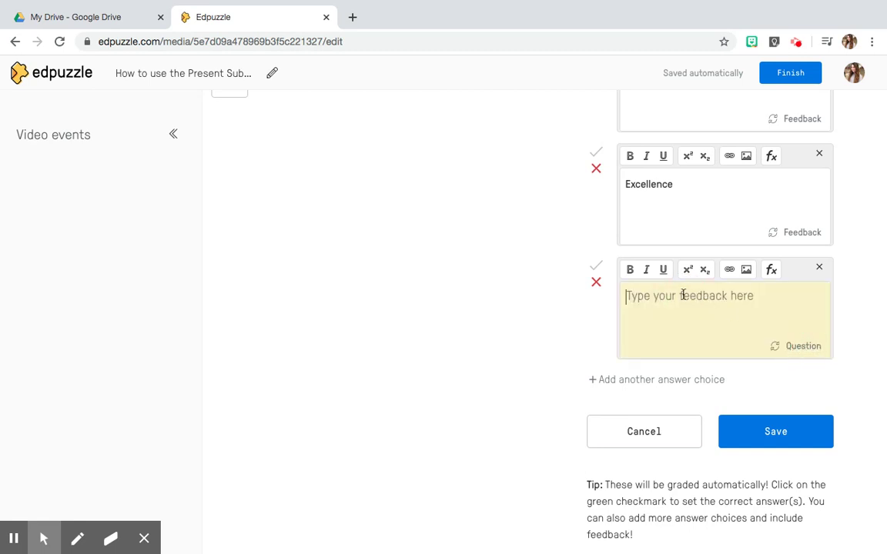
pyautogui.write('Close, but ac')
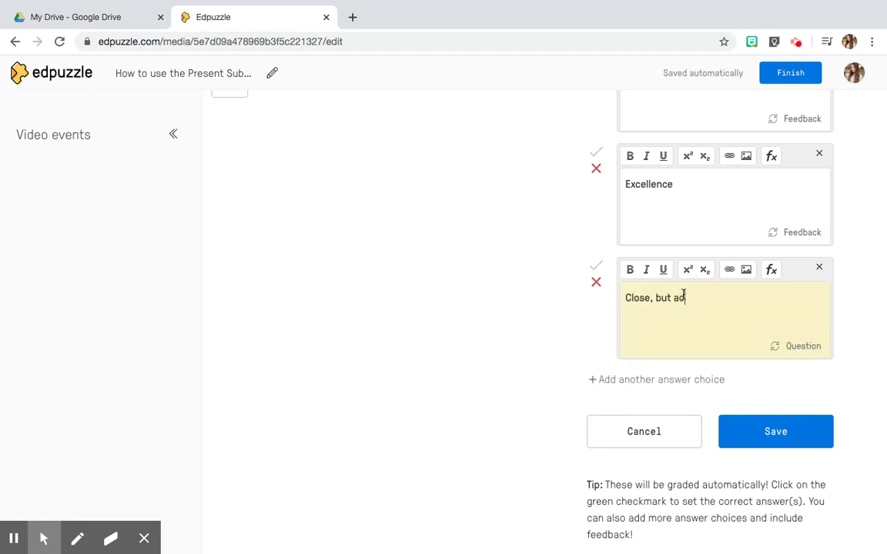
pyautogui.write('tually eggs would deal with a br')
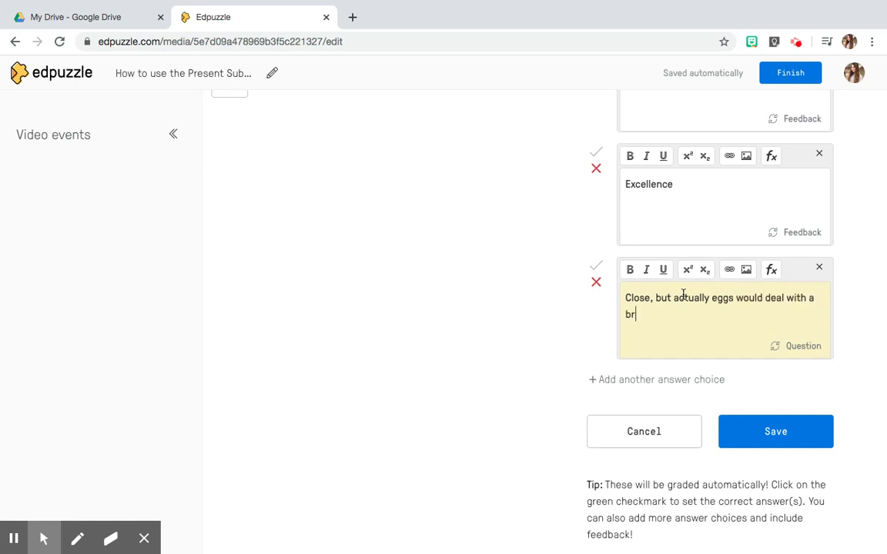
pyautogui.write('eakfast question.')
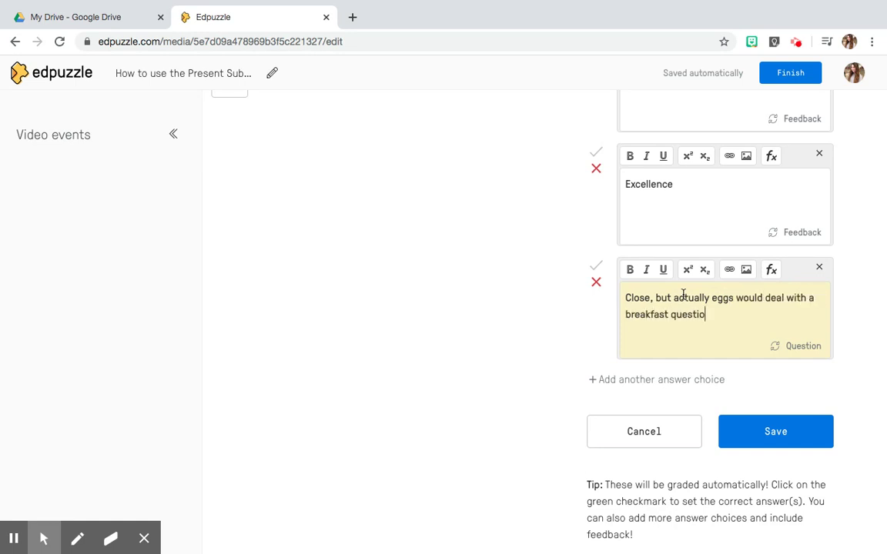
pyautogui.click(780, 429)
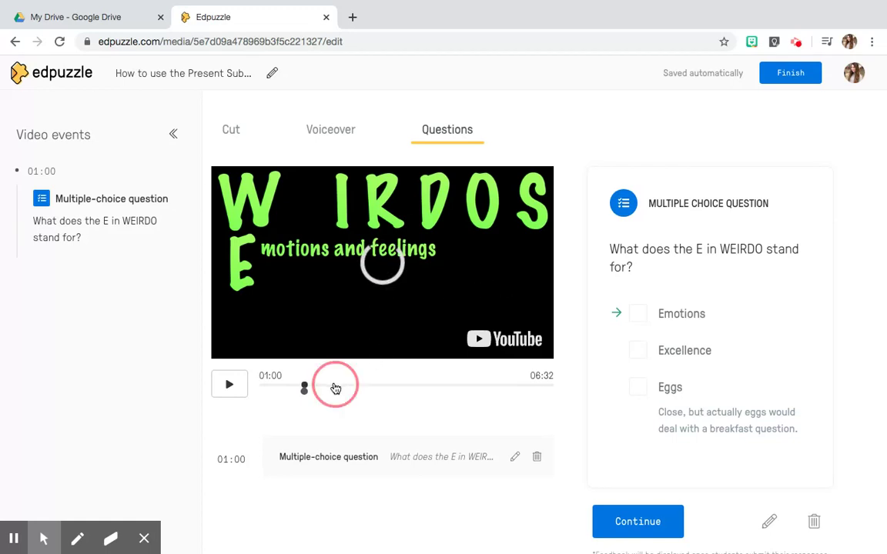
# - Jump playback past the saved question to about 01:41, pause the video and finish editing it
pyautogui.click(335, 387)
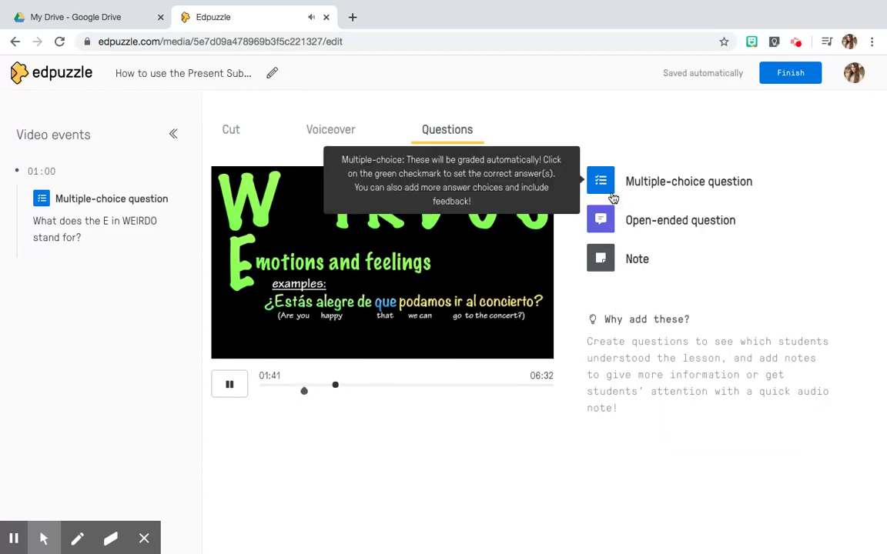
pyautogui.click(218, 387)
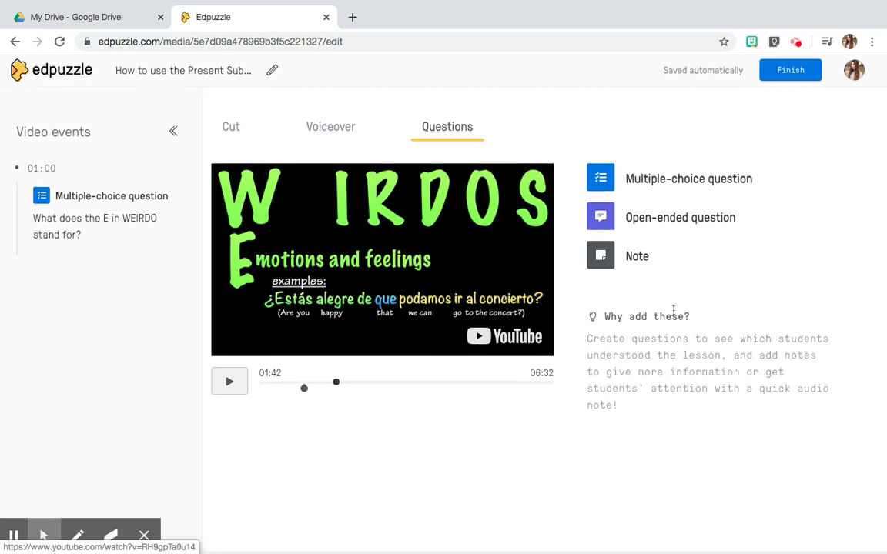
pyautogui.click(782, 85)
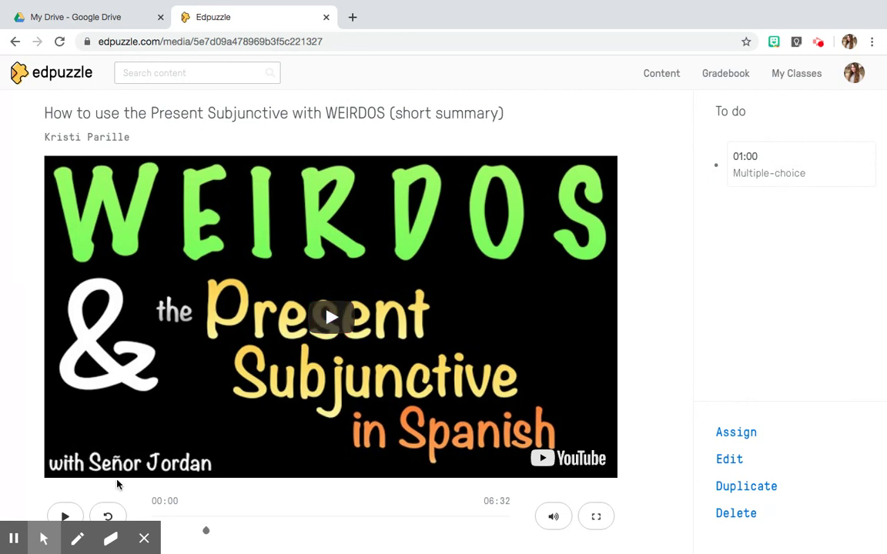
# - In the video's assignment settings, set the due date to March 26, 2020 at 11:59 pm and select Clase 7 - Español 2CP
pyautogui.click(736, 433)
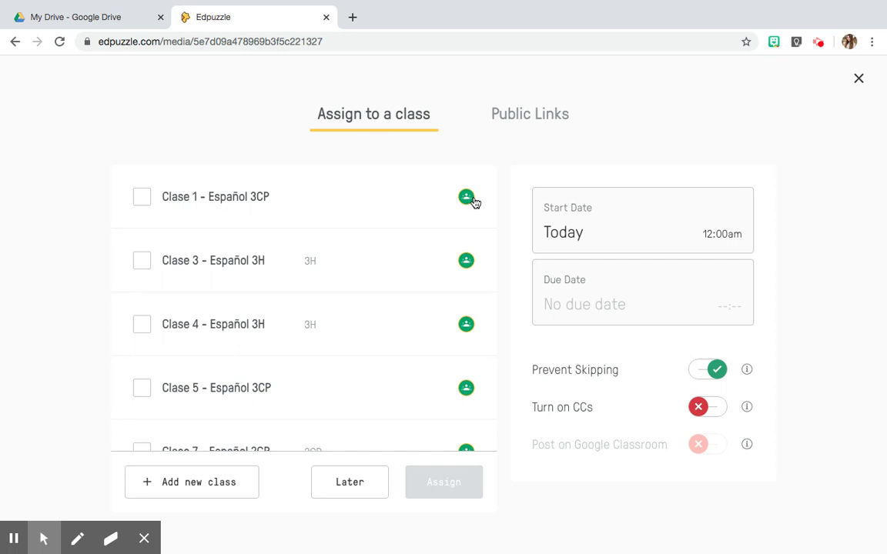
pyautogui.scroll(-3, 474, 201)
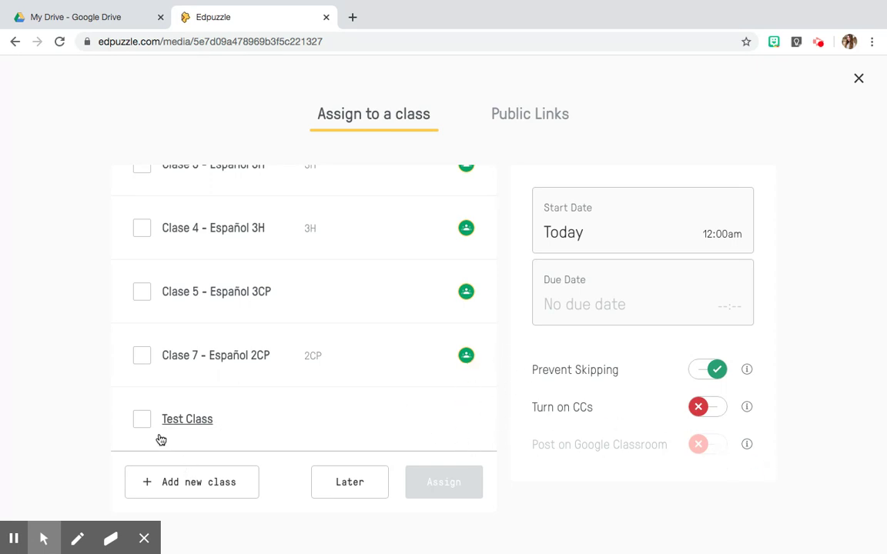
pyautogui.click(595, 296)
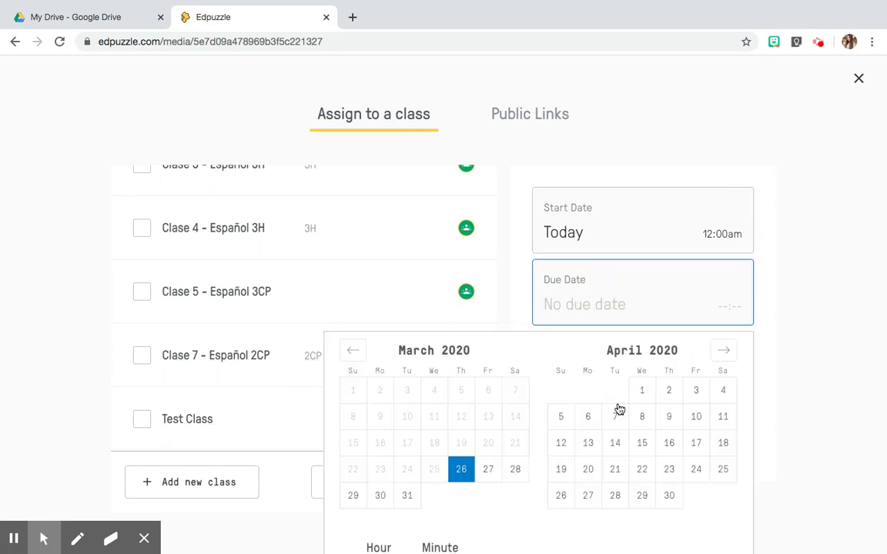
pyautogui.click(460, 468)
pyautogui.scroll(-1, 622, 402)
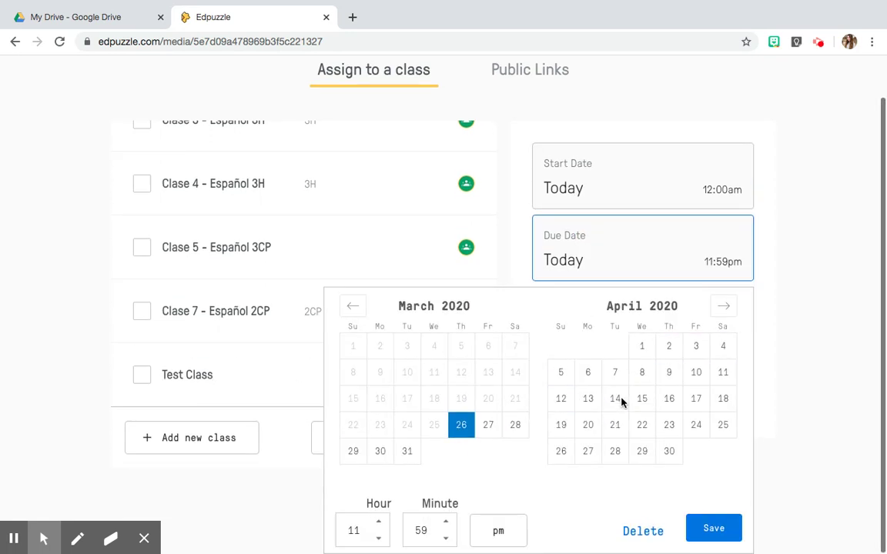
pyautogui.click(707, 529)
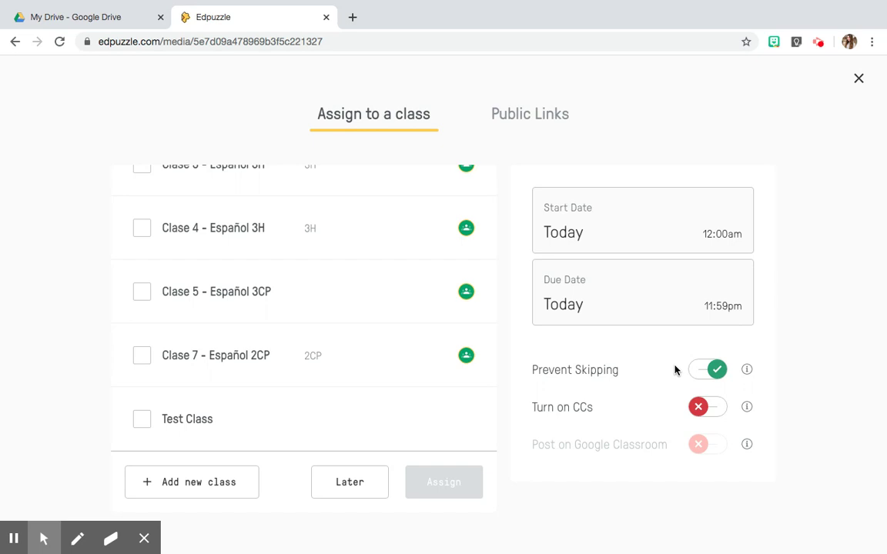
pyautogui.click(421, 366)
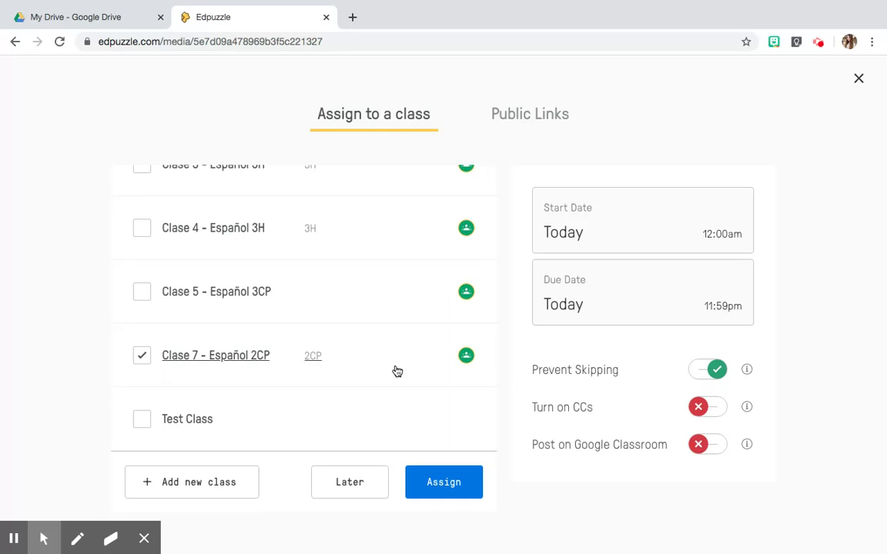
# - Deselect Clase 7 - Español 2CP and assign the video to all students in Test Class, without posting it on Google Classroom
pyautogui.click(699, 450)
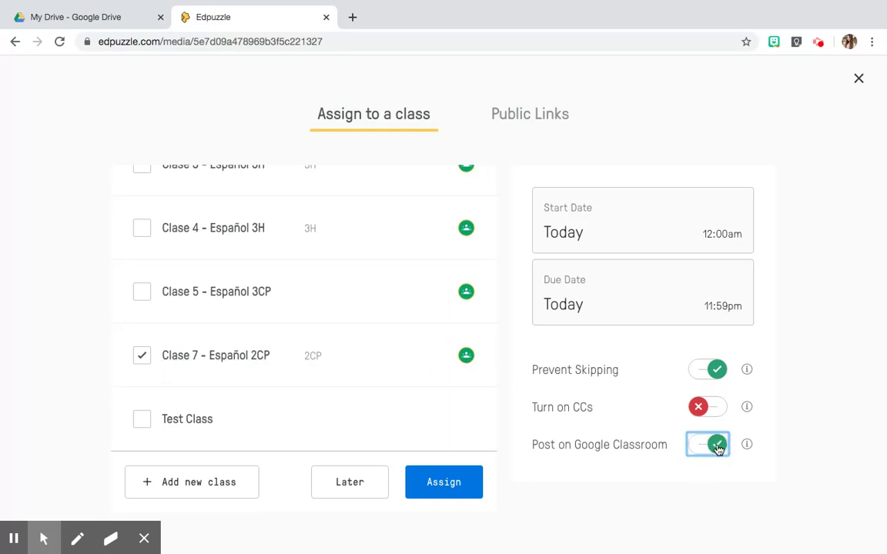
pyautogui.click(716, 447)
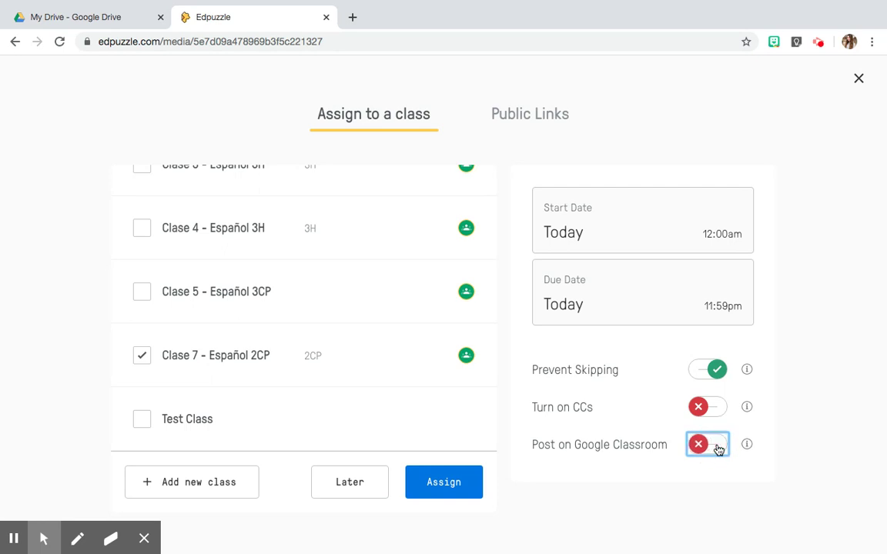
pyautogui.click(142, 358)
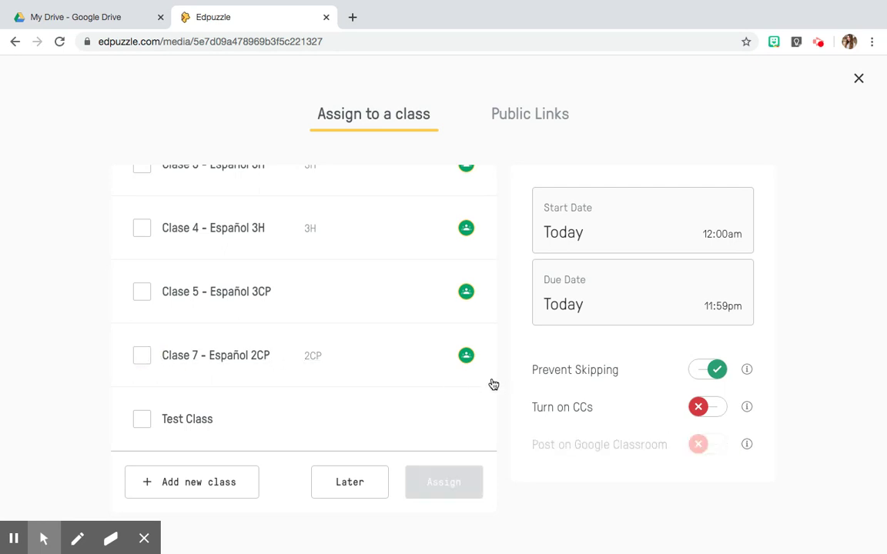
pyautogui.click(142, 419)
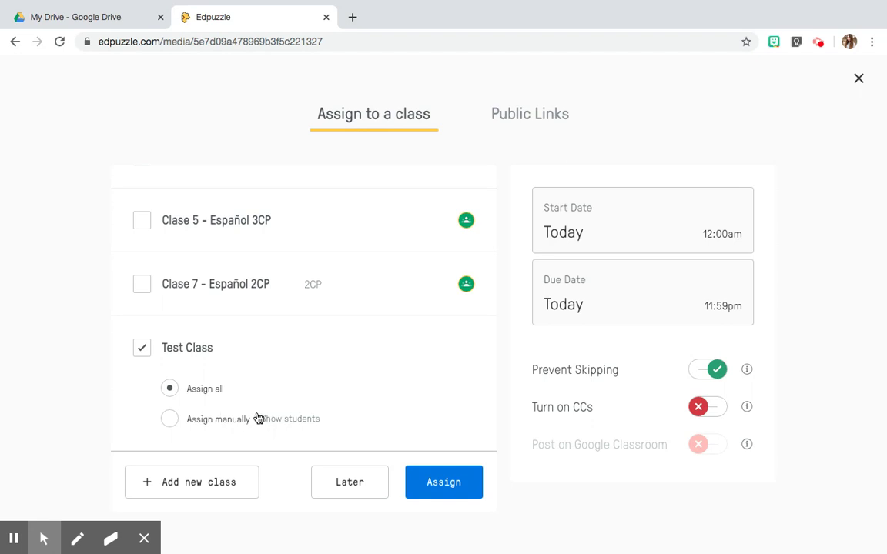
pyautogui.click(430, 486)
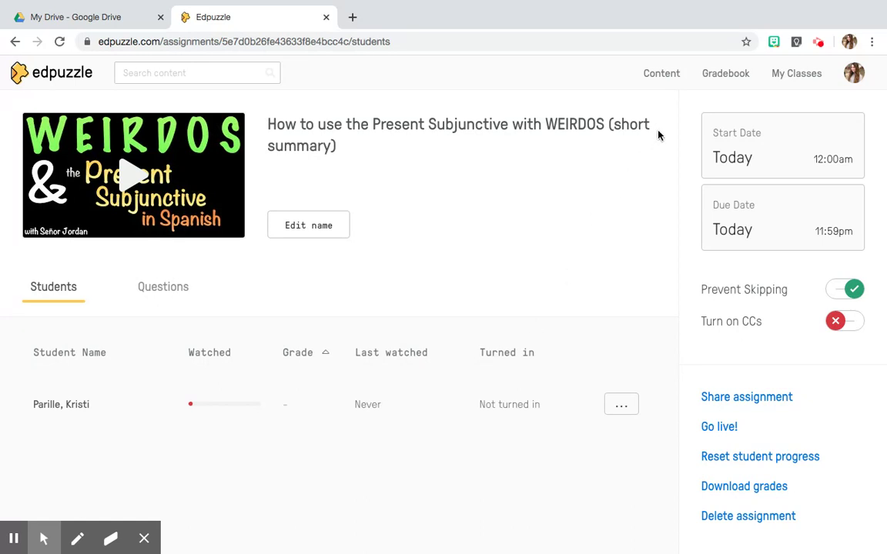
# - Open the video "¿Qué hago hoy_ - Google Slides (1)" from My Content and play it up to its first question
pyautogui.click(669, 77)
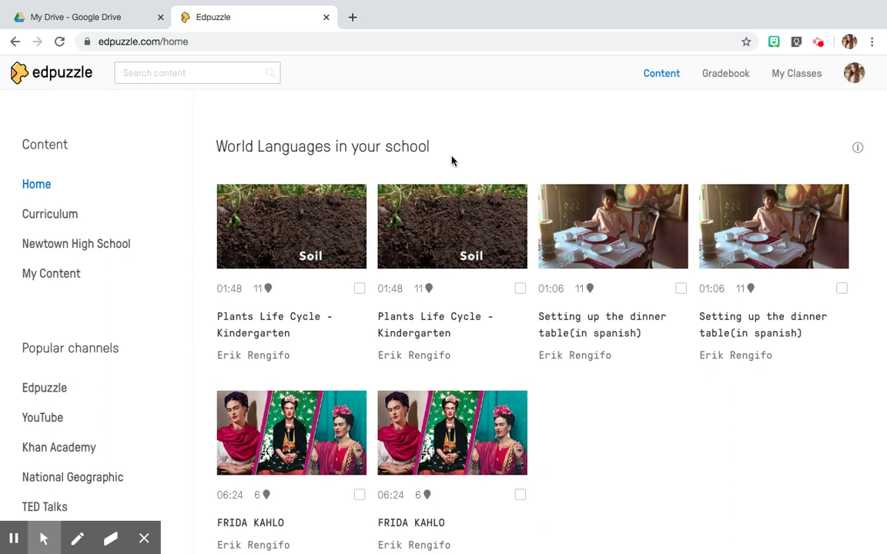
pyautogui.click(59, 274)
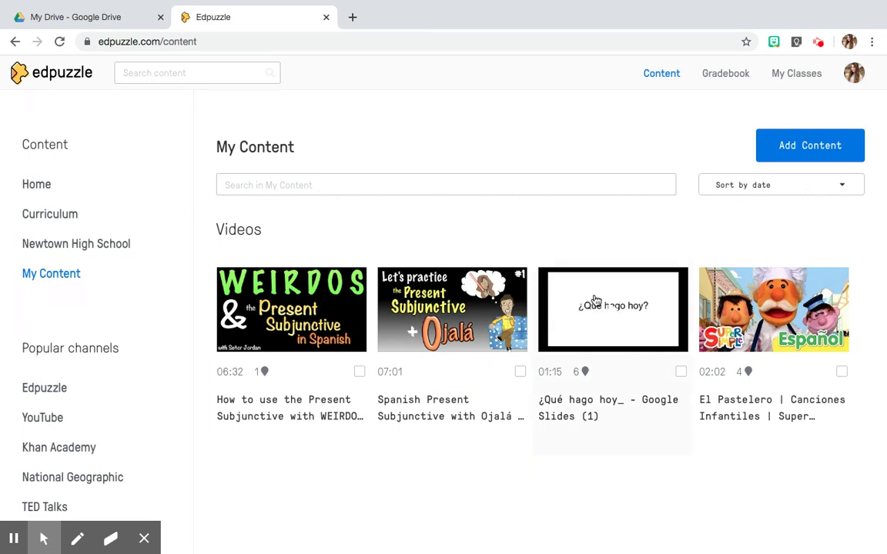
pyautogui.click(565, 351)
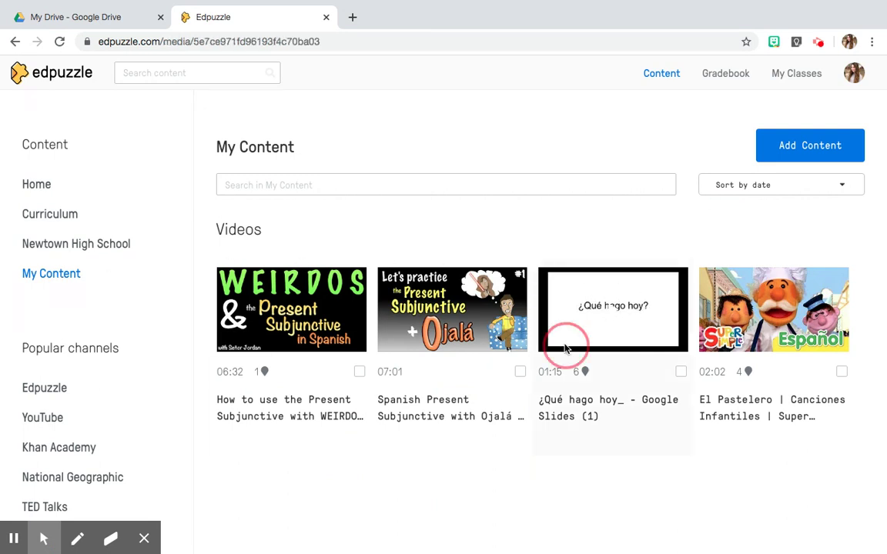
pyautogui.click(337, 319)
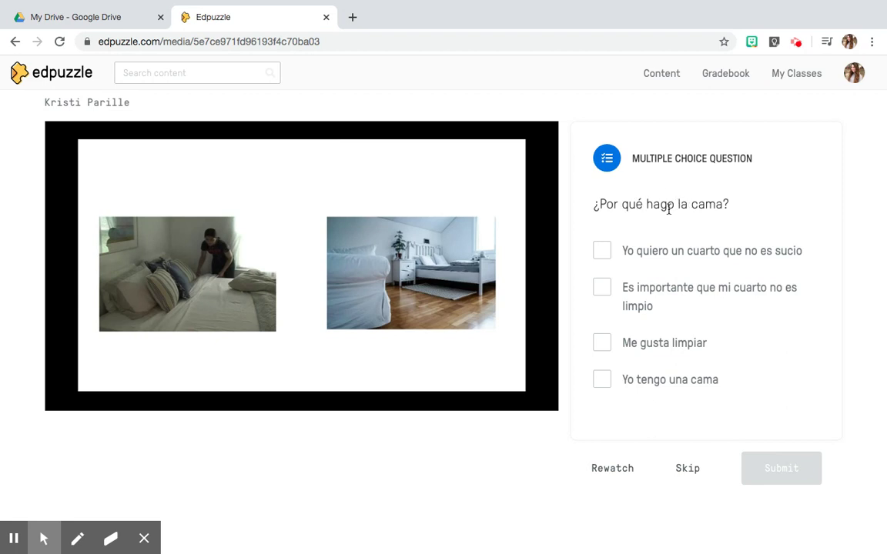
# - Rewatch the section before the first question, answer it with "Yo quiero un cuarto que no es sucio", submit and continue the video
pyautogui.click(611, 471)
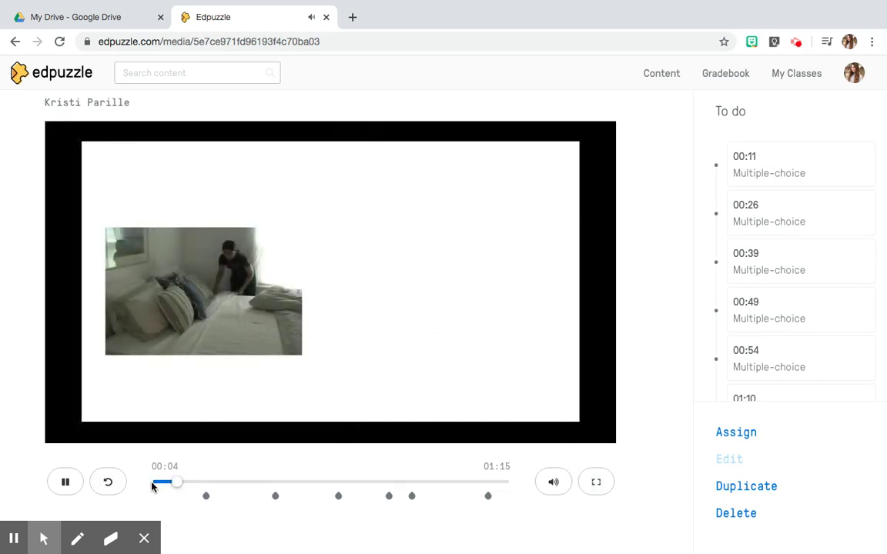
pyautogui.click(206, 497)
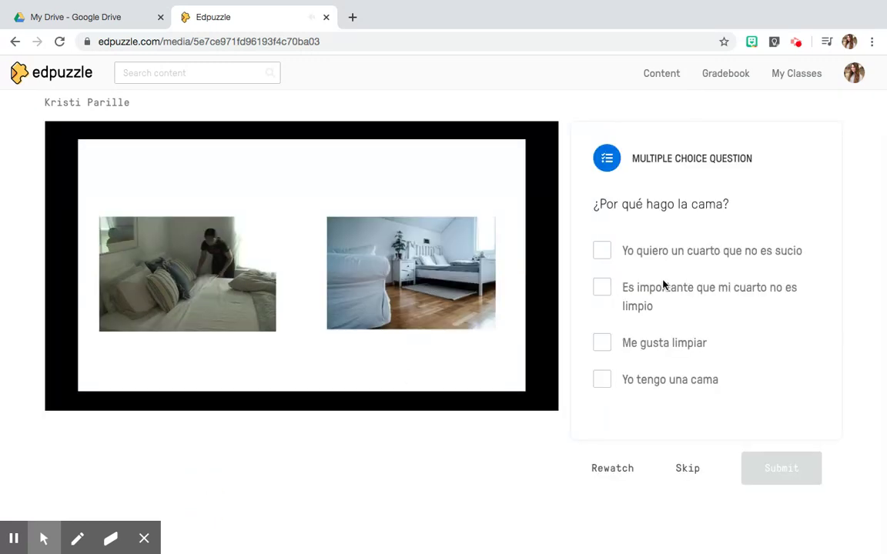
pyautogui.click(605, 251)
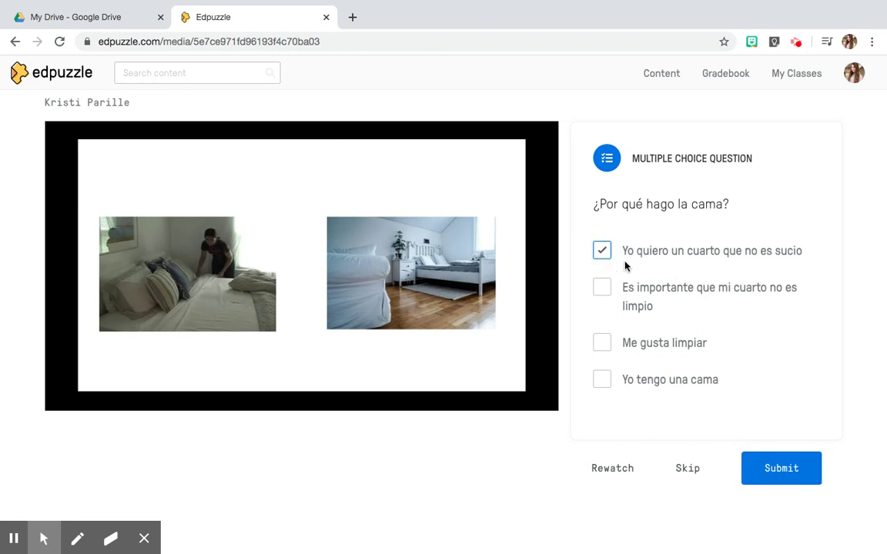
pyautogui.click(786, 472)
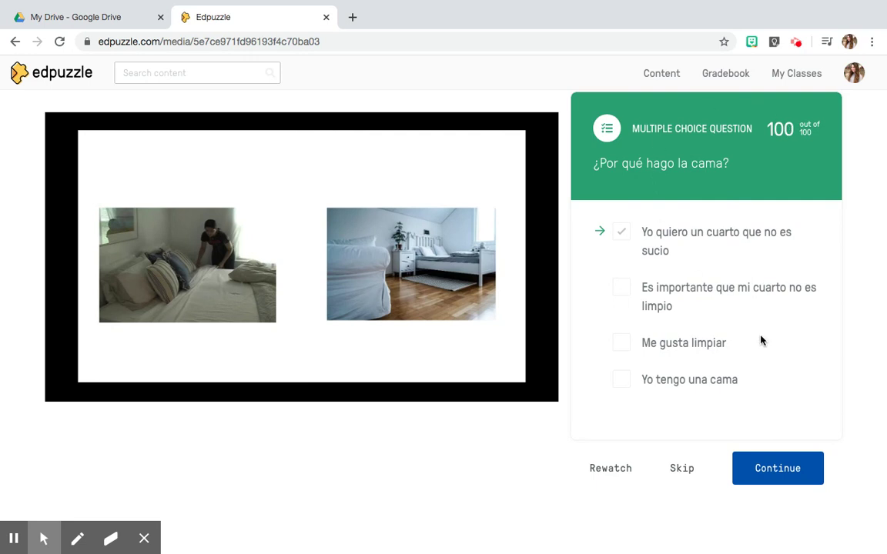
pyautogui.click(766, 470)
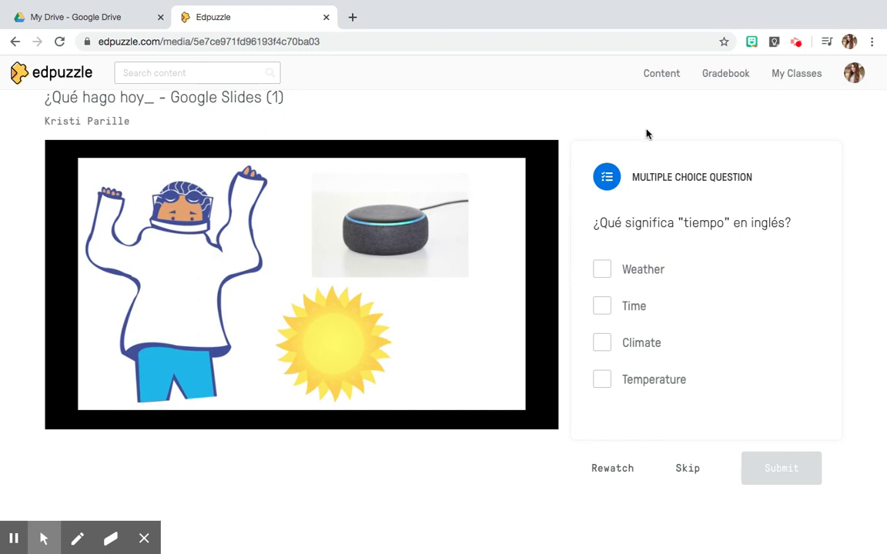
# - Return to My Content and open the page for uploading a video as new content
pyautogui.click(655, 75)
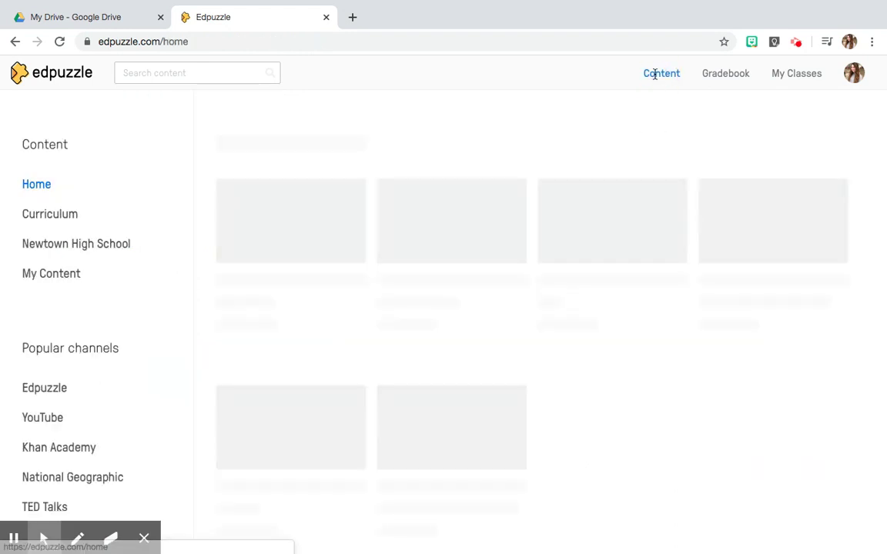
pyautogui.click(55, 275)
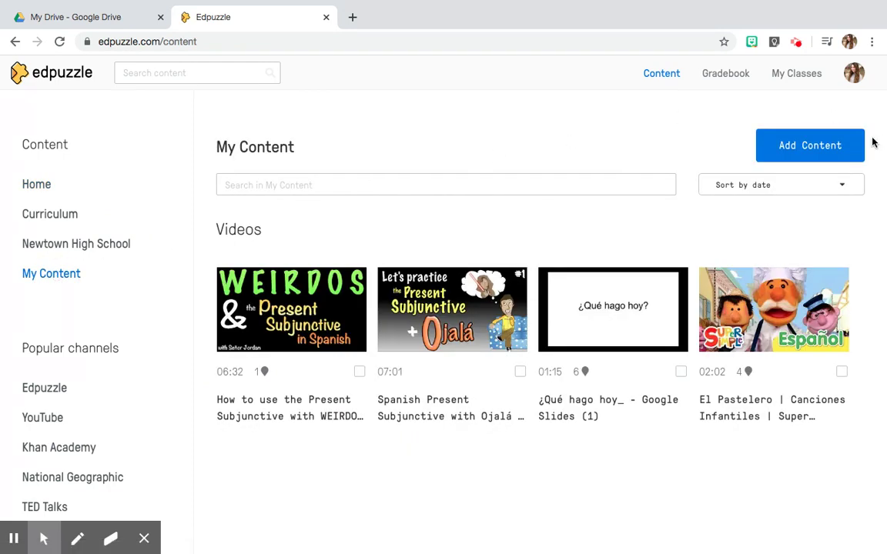
pyautogui.click(813, 146)
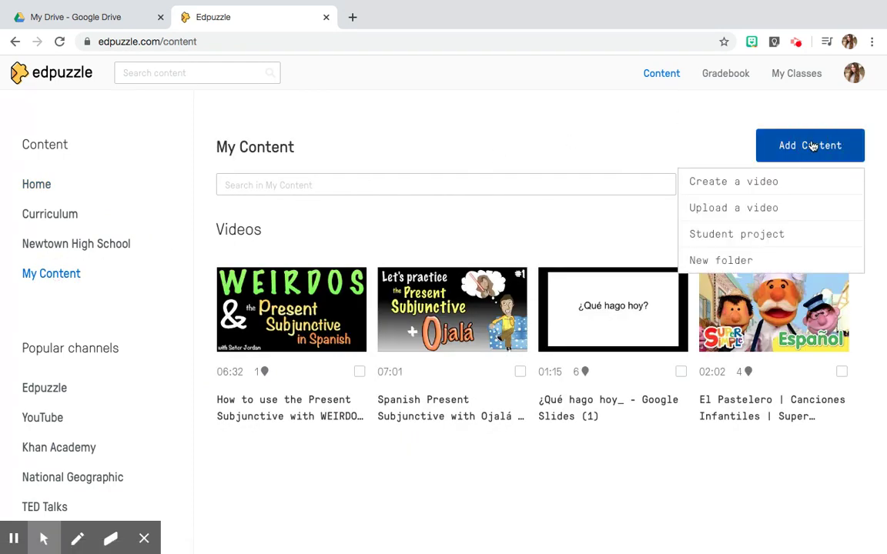
pyautogui.click(731, 209)
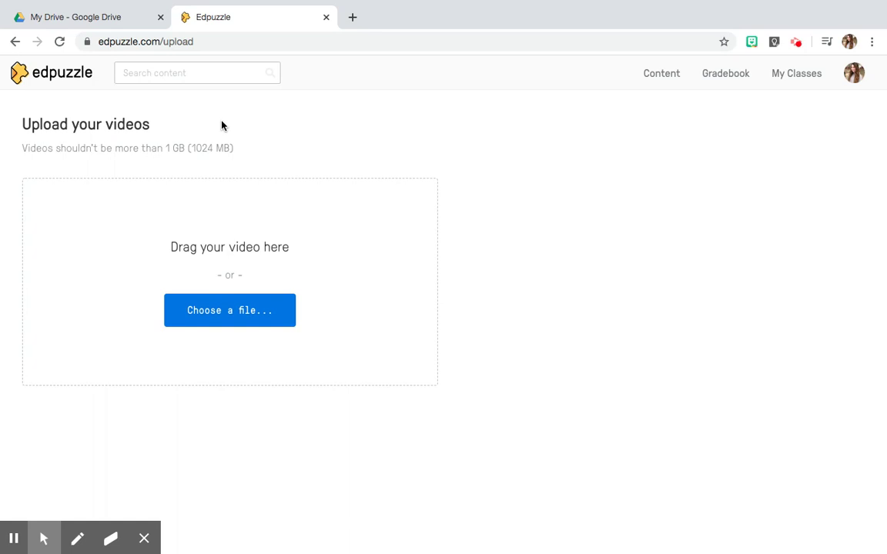
# - Show the gradebook for Test Class and open the student's result for the "¿Qué hago hoy_" assignment
pyautogui.click(711, 82)
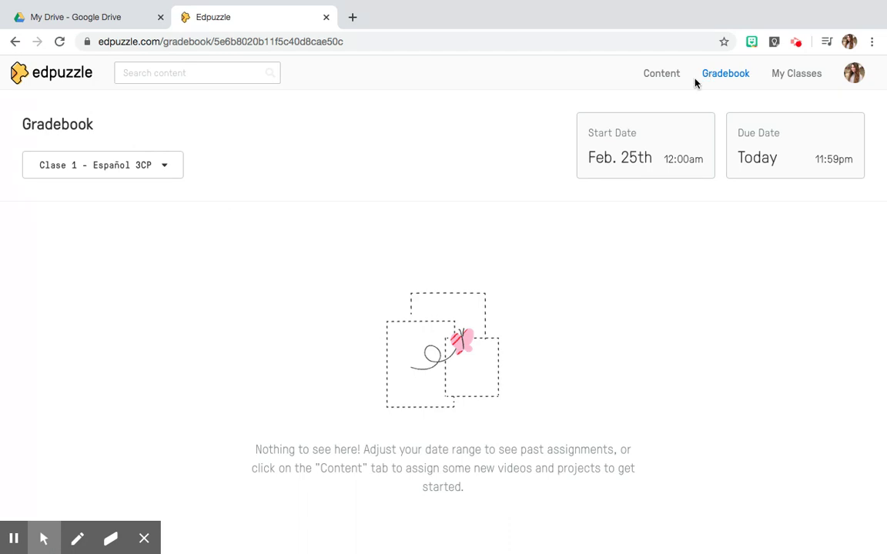
pyautogui.click(99, 166)
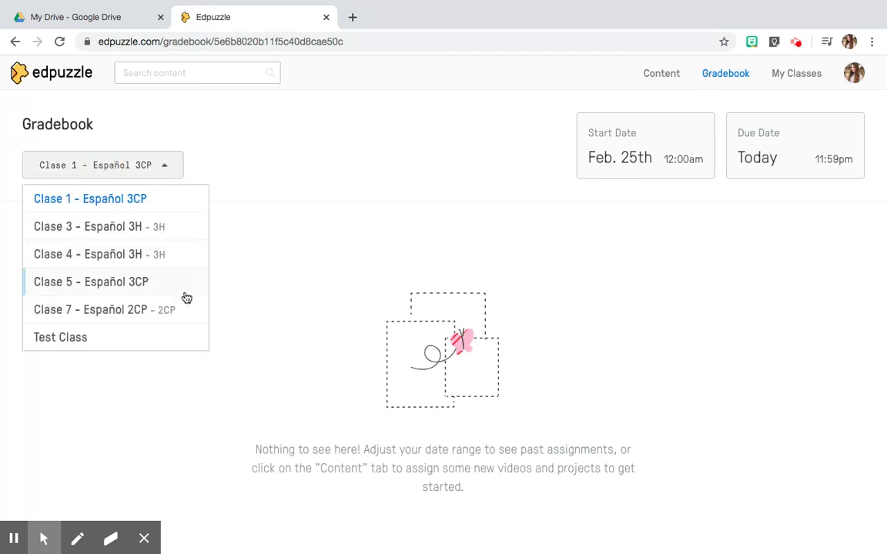
pyautogui.click(65, 342)
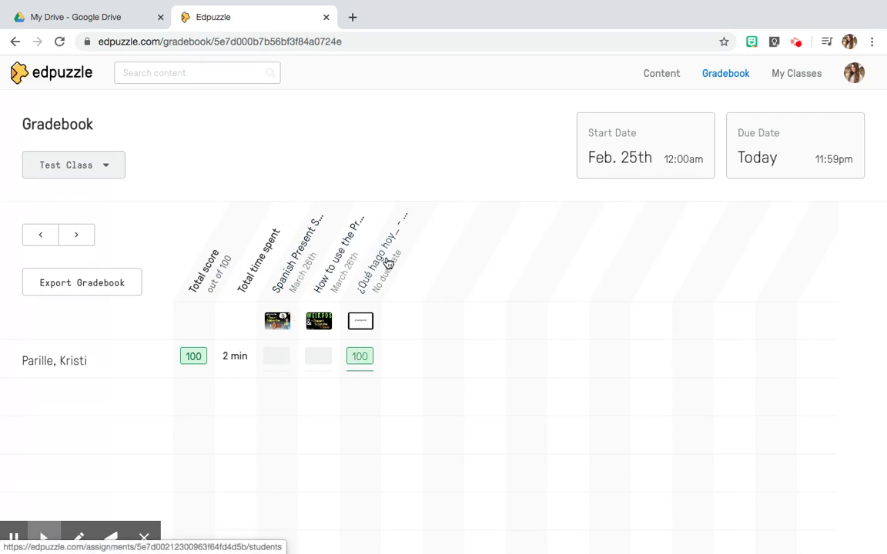
pyautogui.click(360, 358)
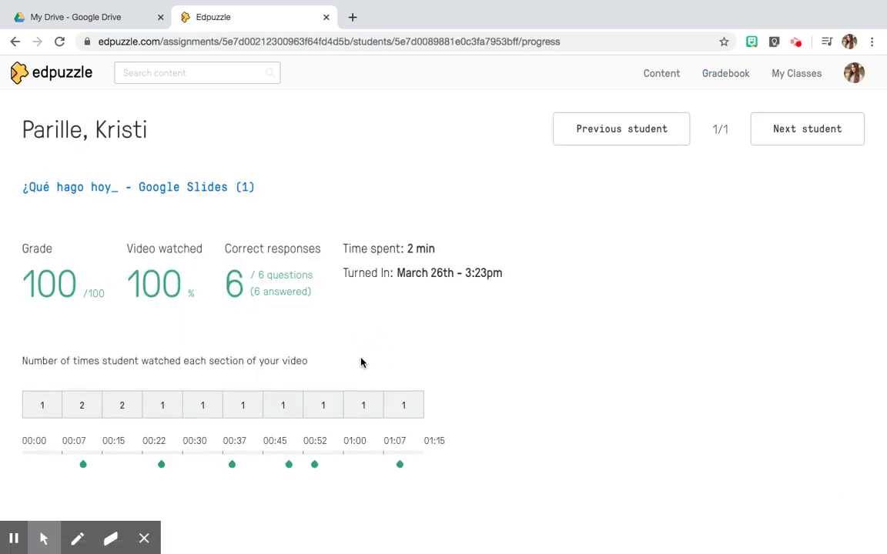
# - Examine the student's grade, time spent, section viewing counts and answers to each question
pyautogui.scroll(-2, 98, 233)
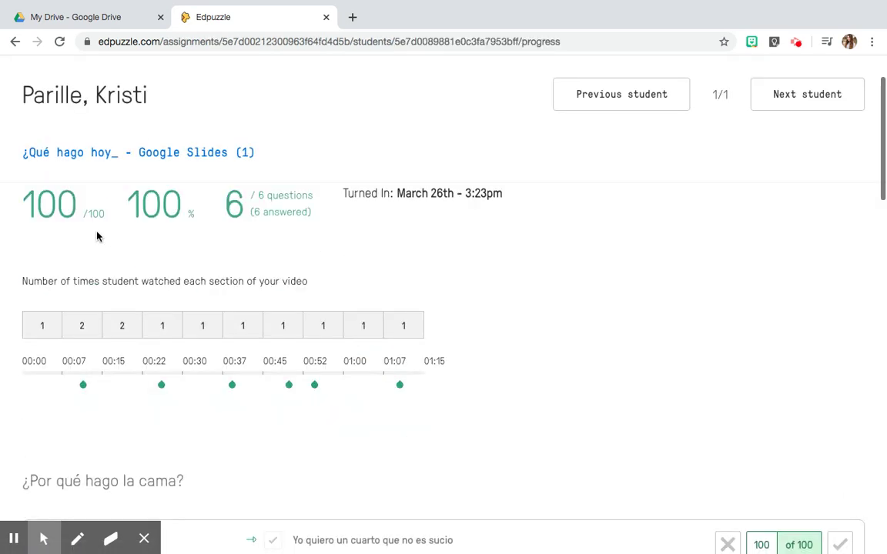
pyautogui.scroll(2, 133, 209)
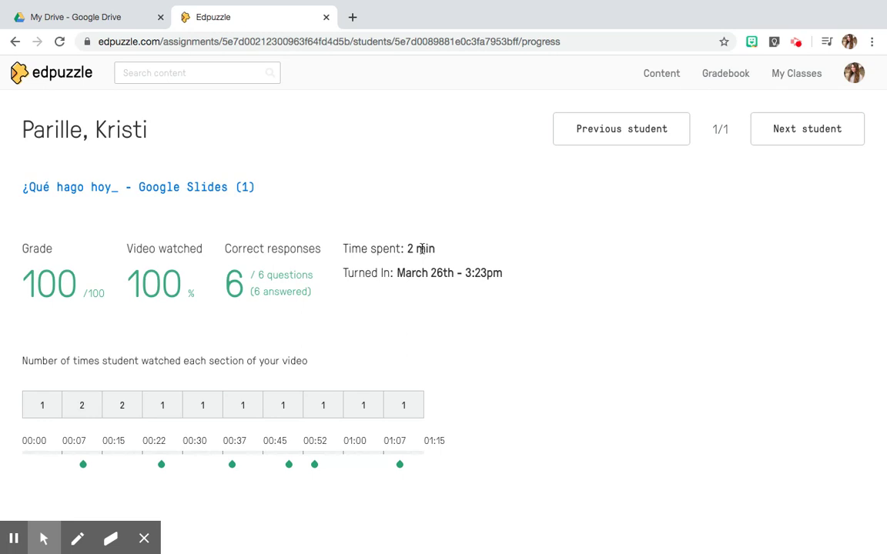
pyautogui.scroll(-1, 539, 252)
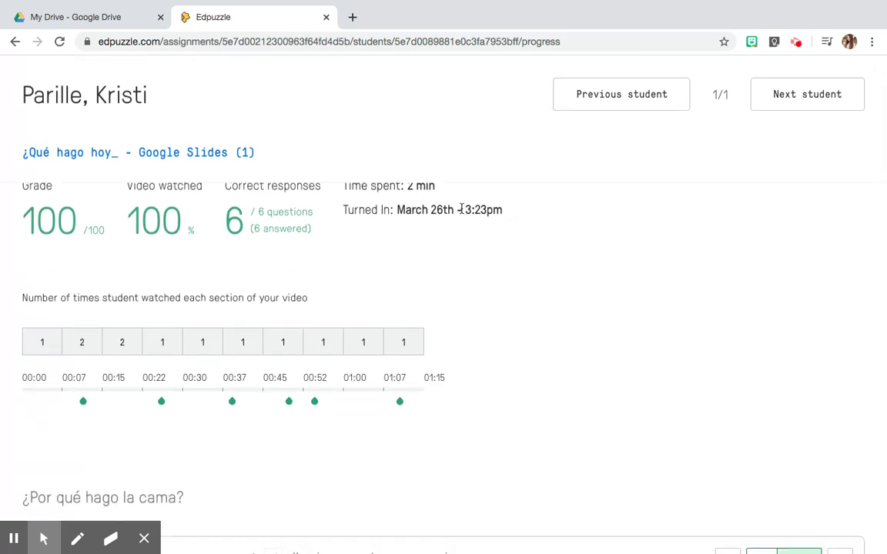
pyautogui.scroll(-2, 462, 214)
pyautogui.scroll(-3, 462, 213)
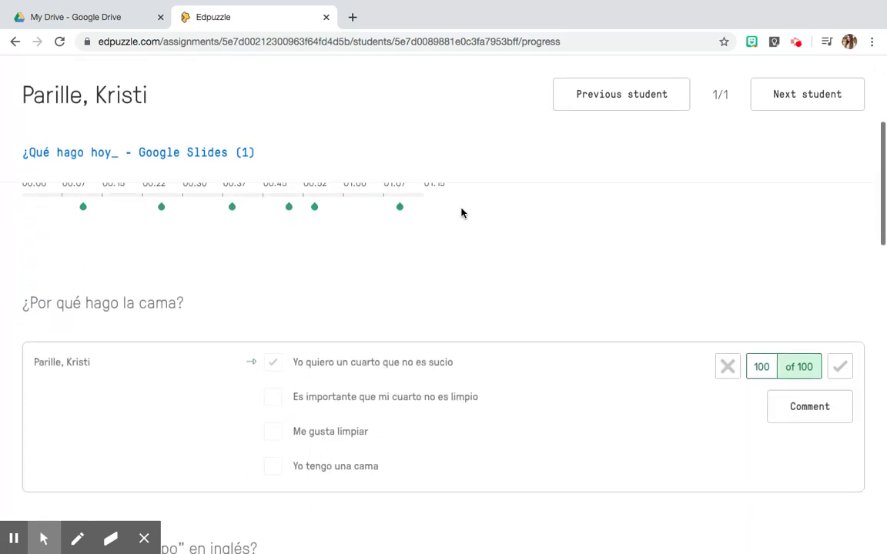
pyautogui.scroll(-5, 462, 213)
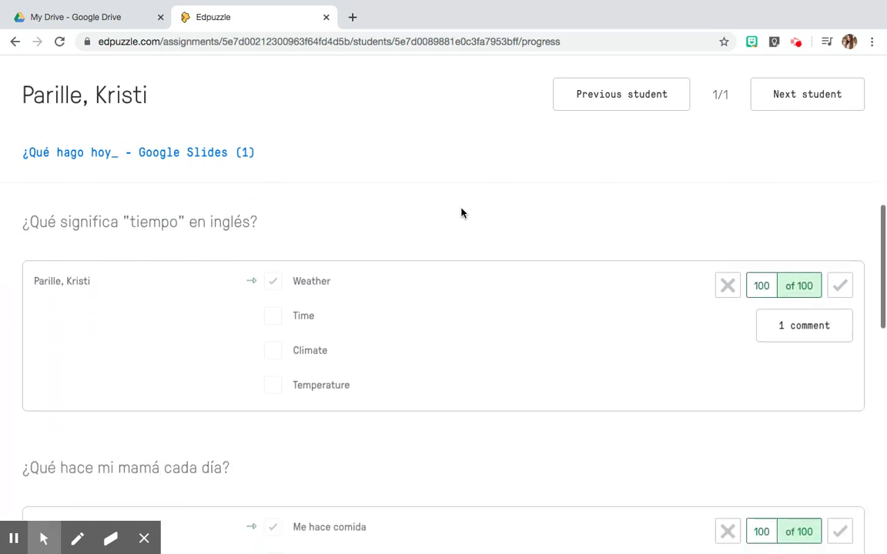
pyautogui.scroll(-5, 462, 213)
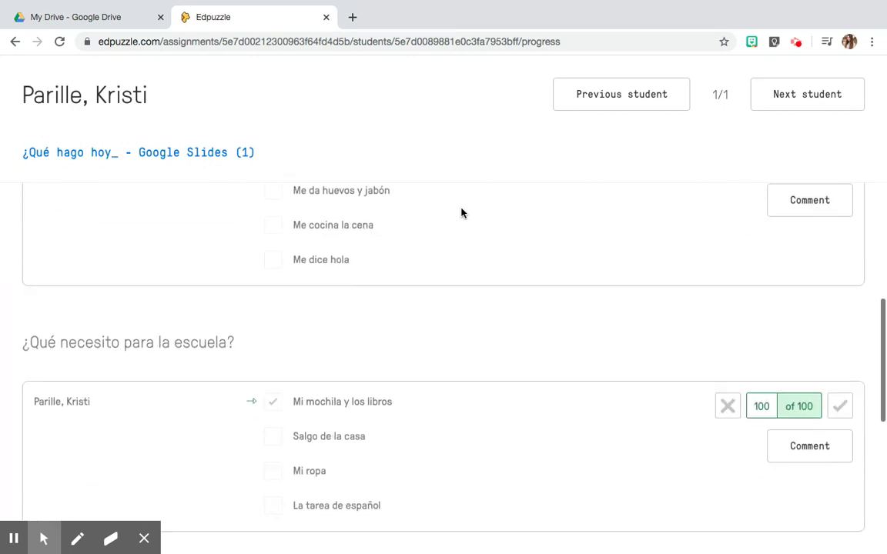
pyautogui.scroll(-5, 462, 213)
# - Read the comment on the student's answer to "¿Qué significa "tiempo" en inglés?" and close it
pyautogui.scroll(10, 462, 213)
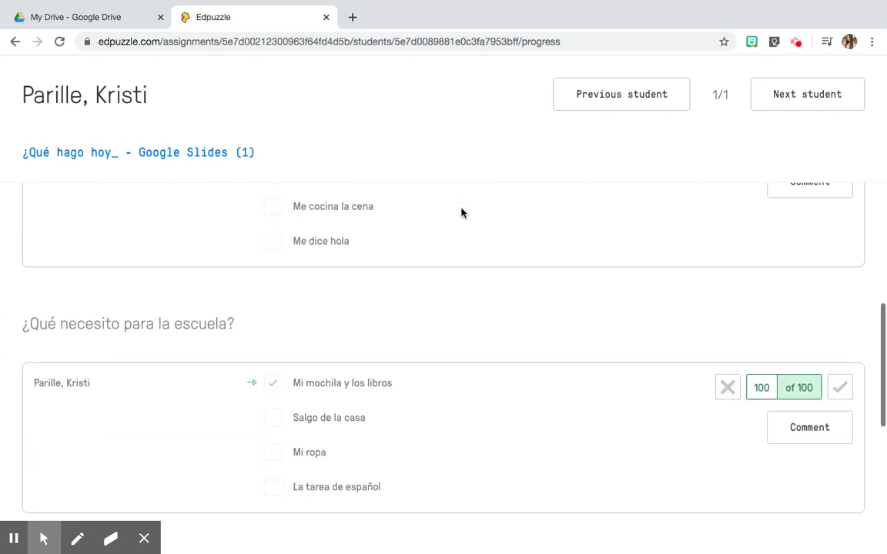
pyautogui.scroll(2, 462, 213)
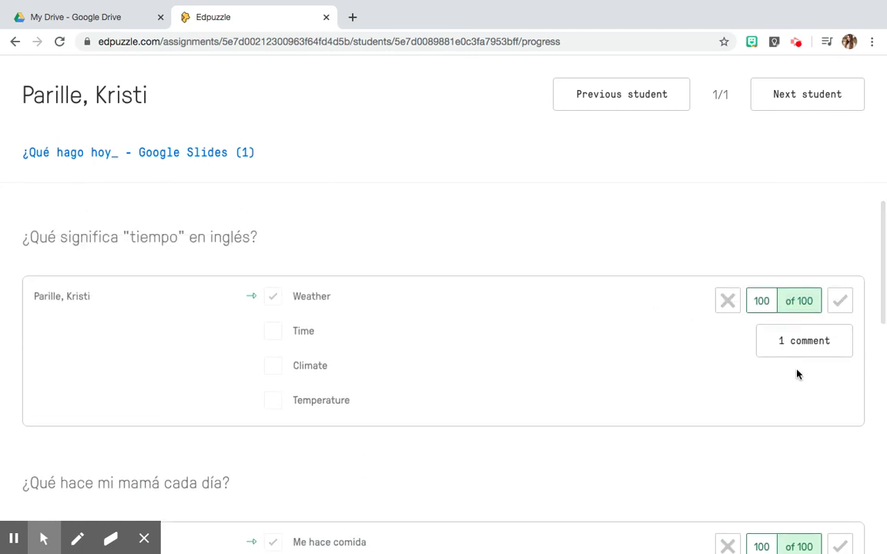
pyautogui.click(798, 354)
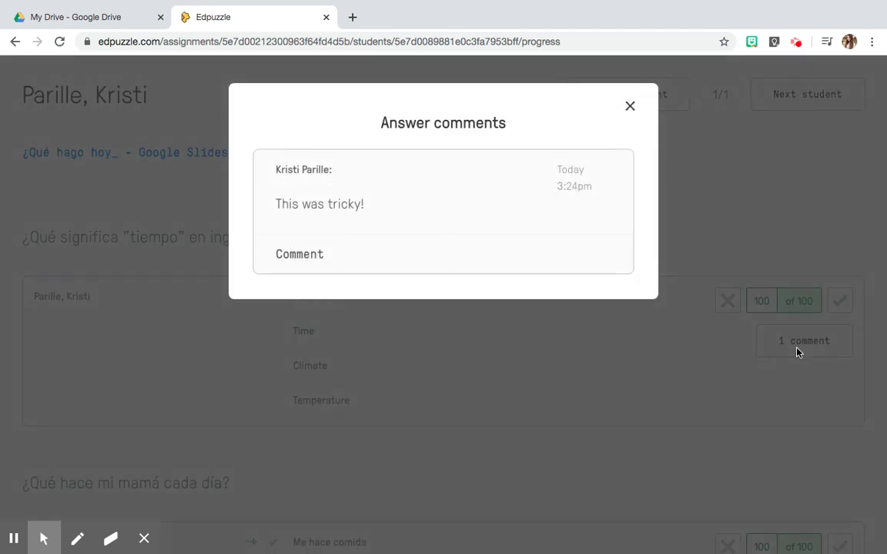
pyautogui.click(630, 105)
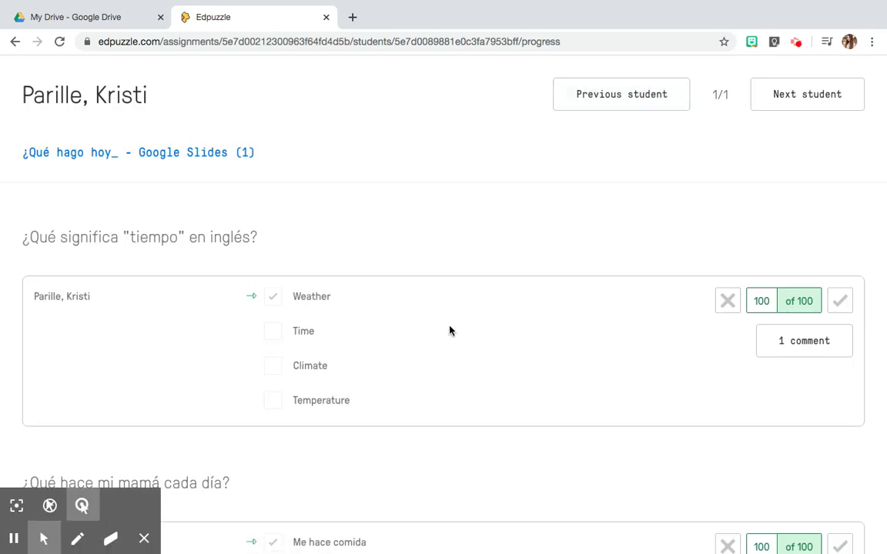
# - Open the "¿Qué hago hoy_ - Google Slides (1)" assignment overview and check the student's watched progress
pyautogui.scroll(10, 450, 331)
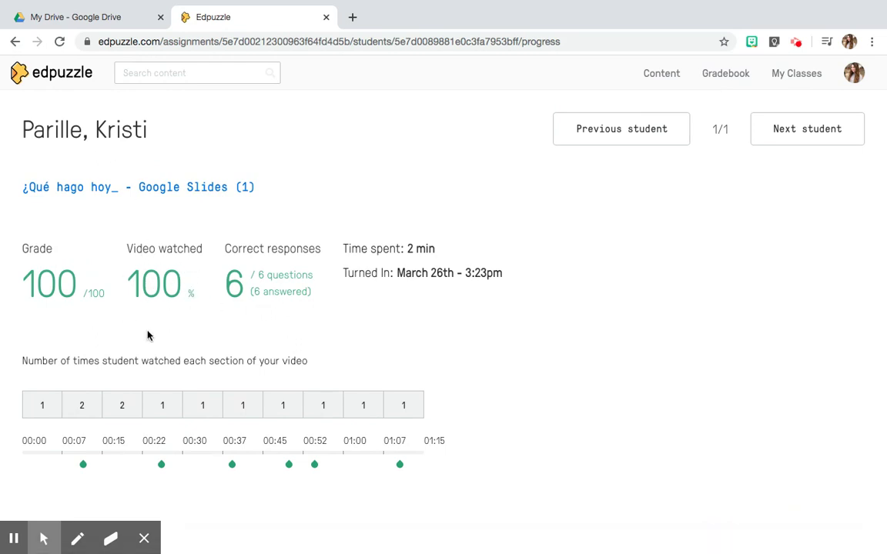
pyautogui.click(81, 189)
pyautogui.scroll(-1, 453, 215)
pyautogui.scroll(1, 453, 216)
pyautogui.moveTo(224, 406)
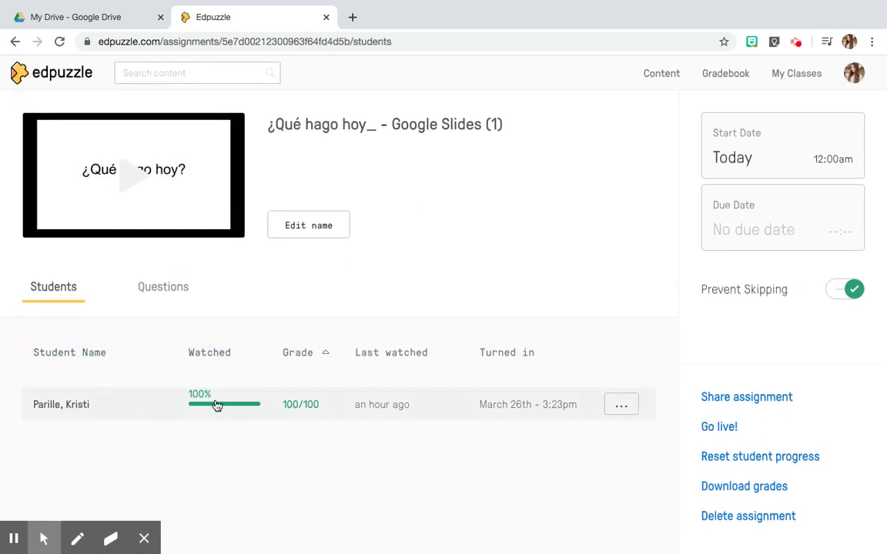